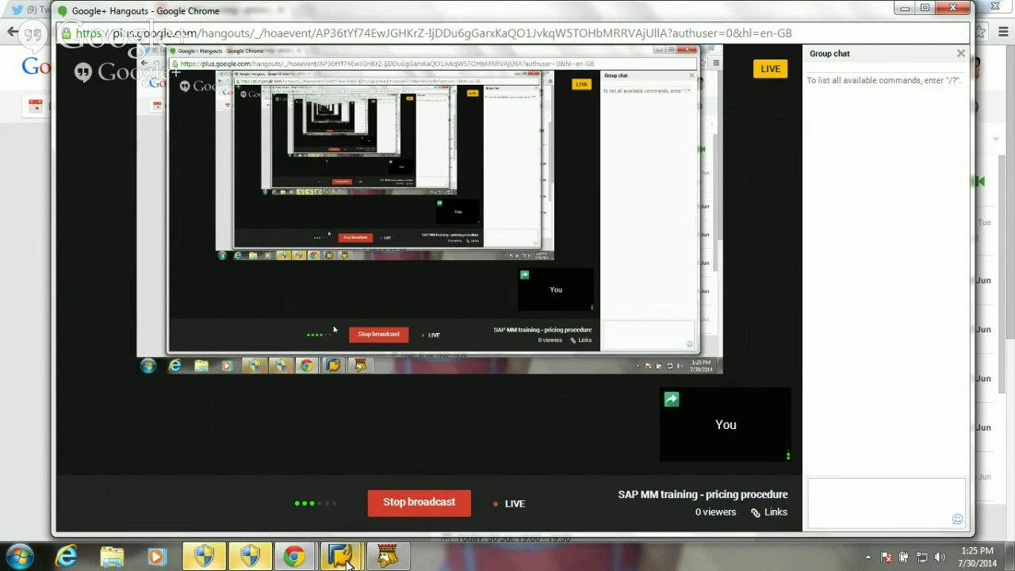
Switch to the SAP Easy Access session and open the SAP Reference IMG through transaction spro.
mouse_move(341, 555)
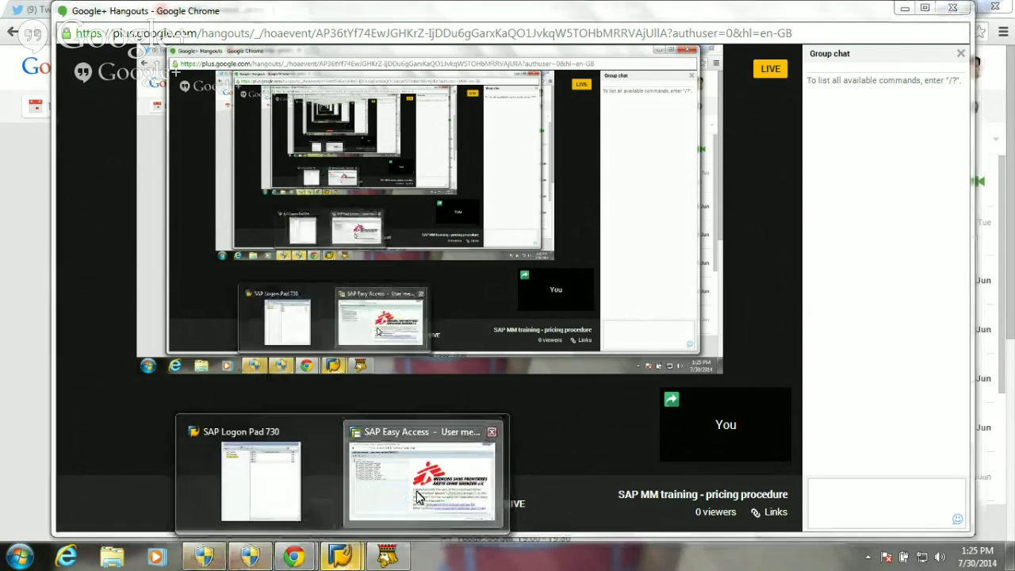
left_click(412, 498)
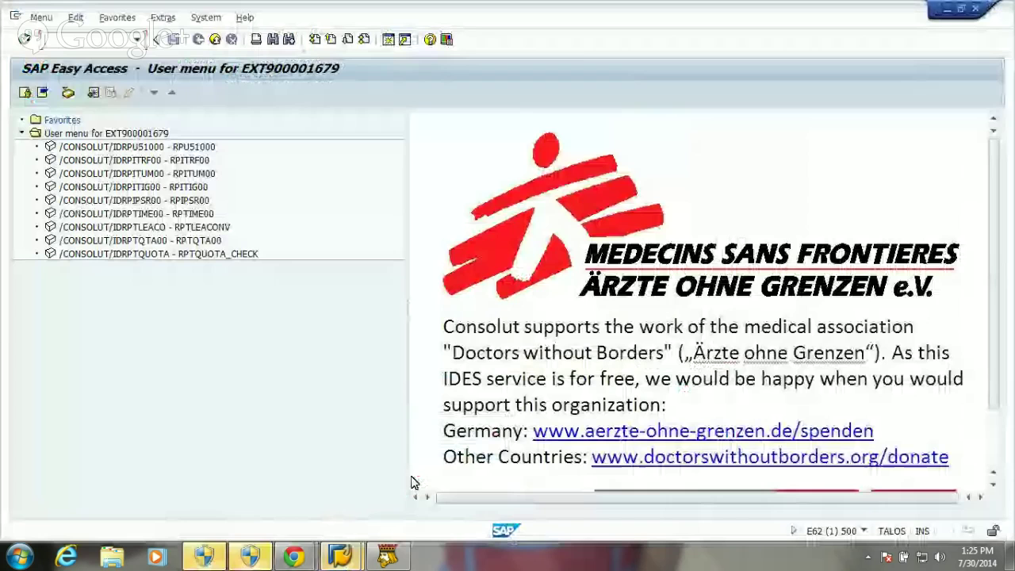
left_click(115, 39)
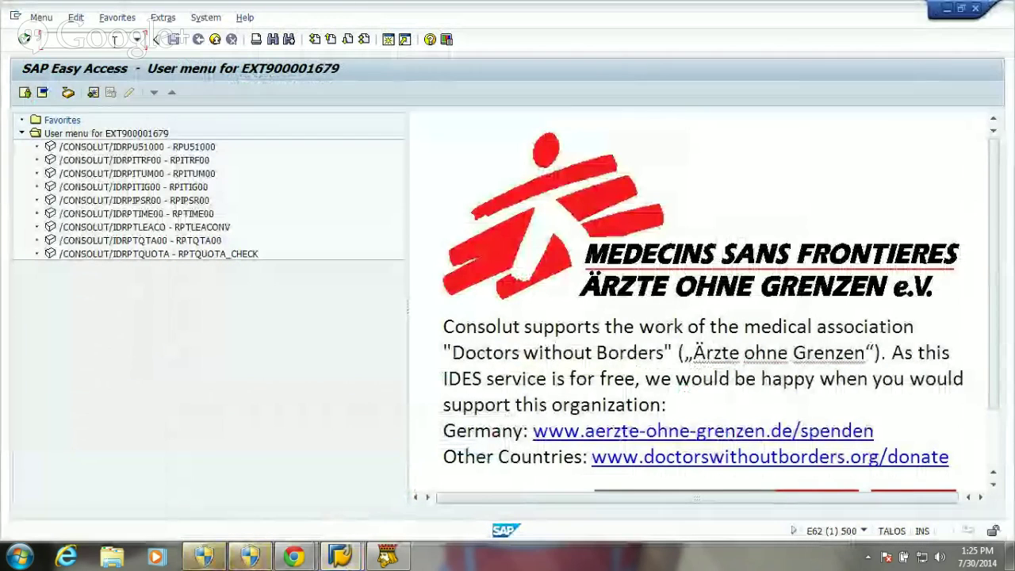
type("spro")
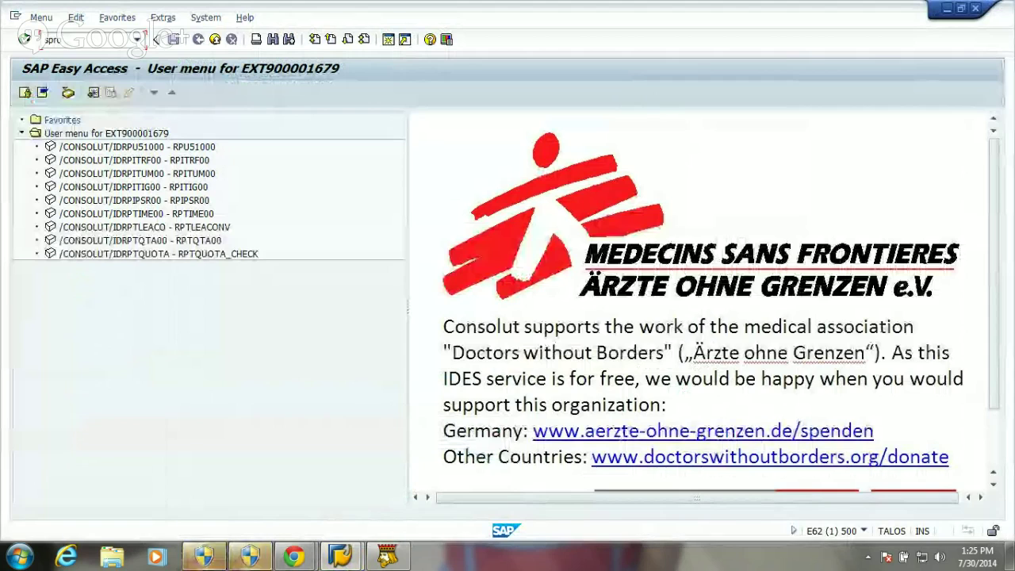
key("Return")
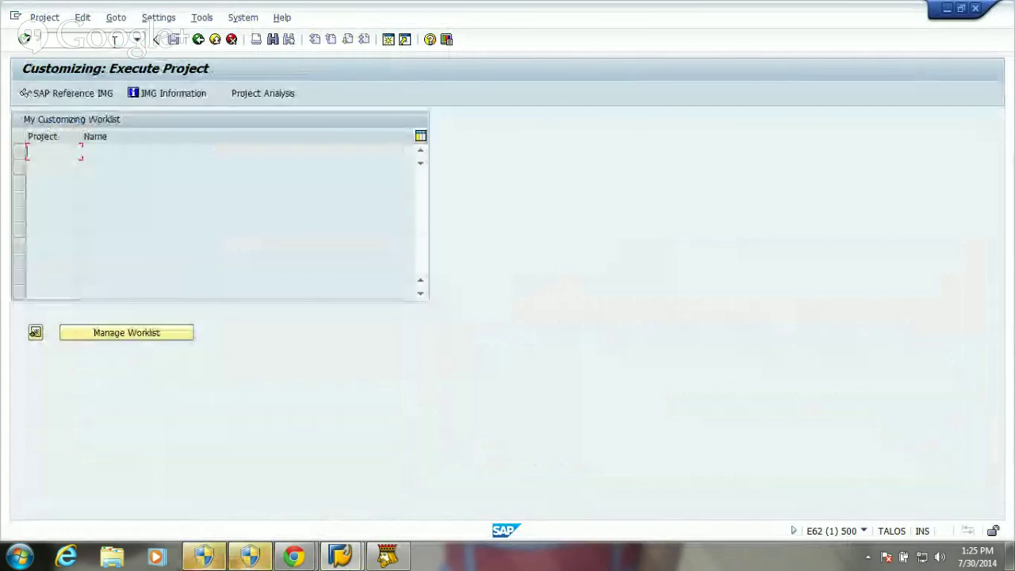
left_click(65, 94)
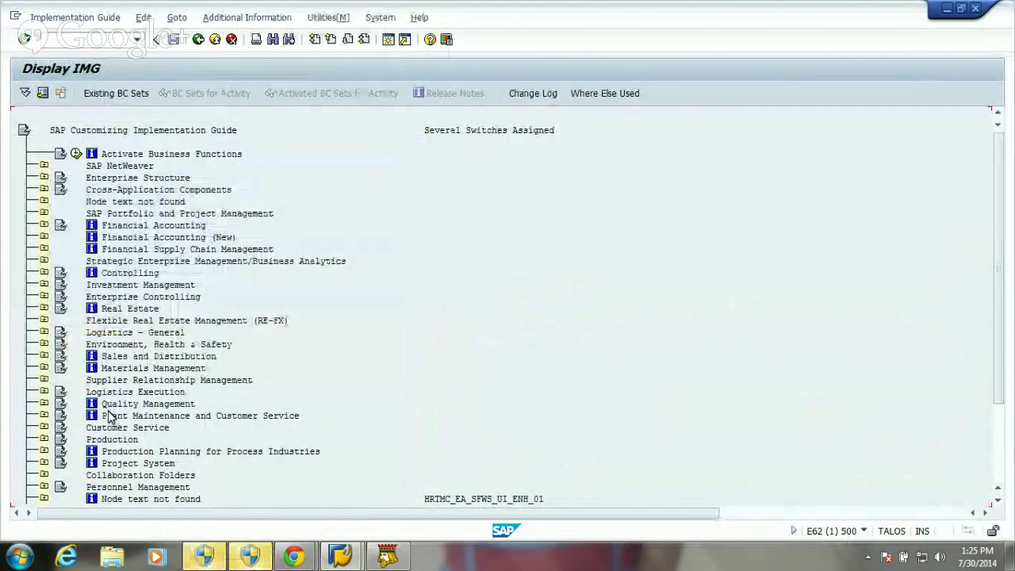
Expand the IMG tree through Materials Management, Purchasing and Conditions down to the Define Price Determination Process activities.
left_click(43, 368)
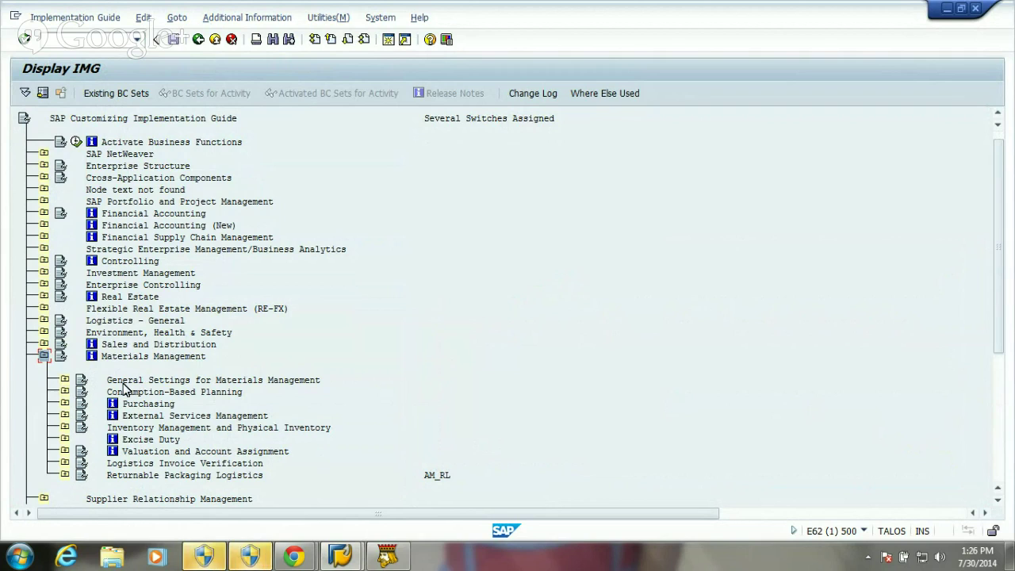
left_click(65, 404)
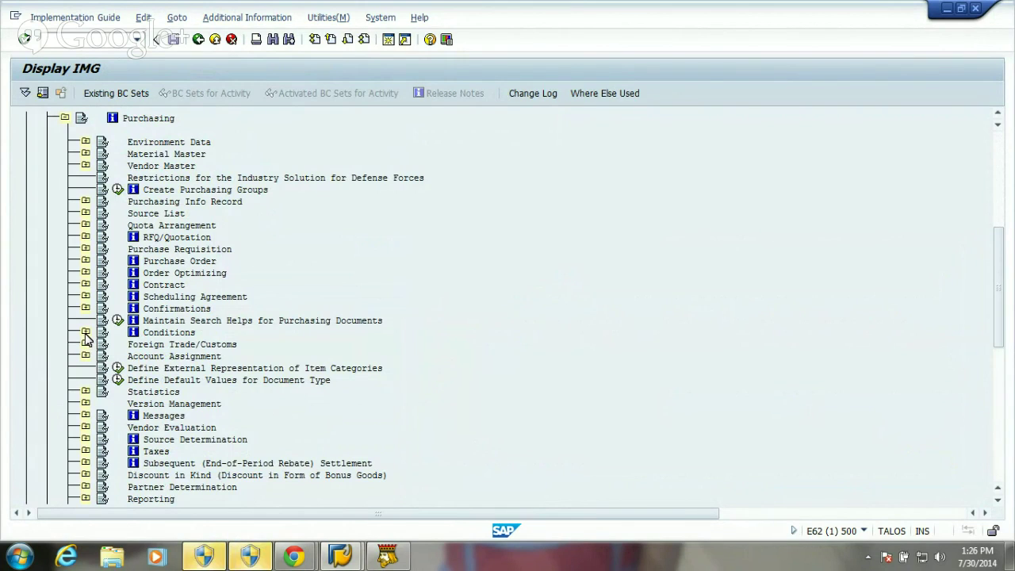
left_click(84, 333)
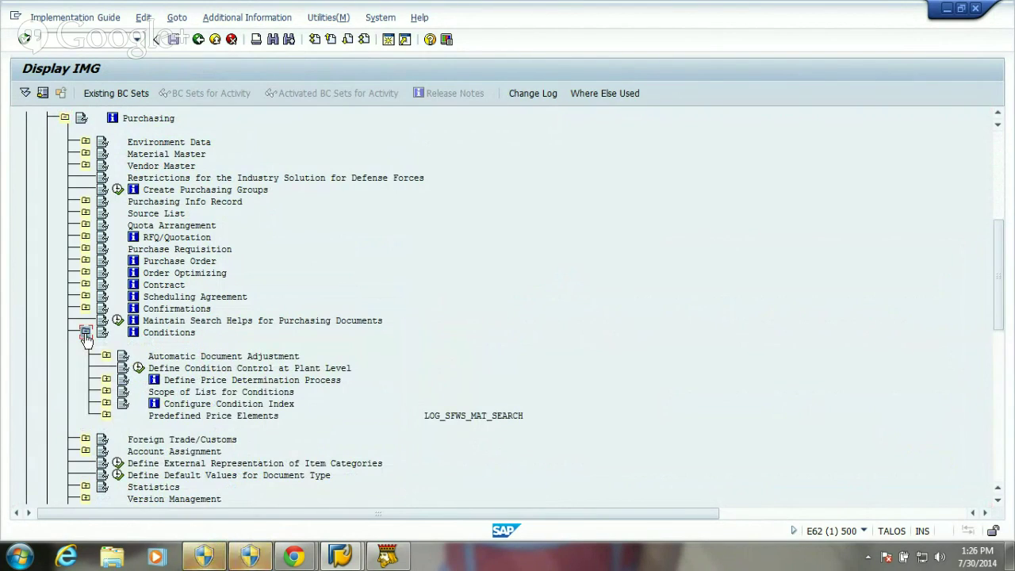
left_click(108, 381)
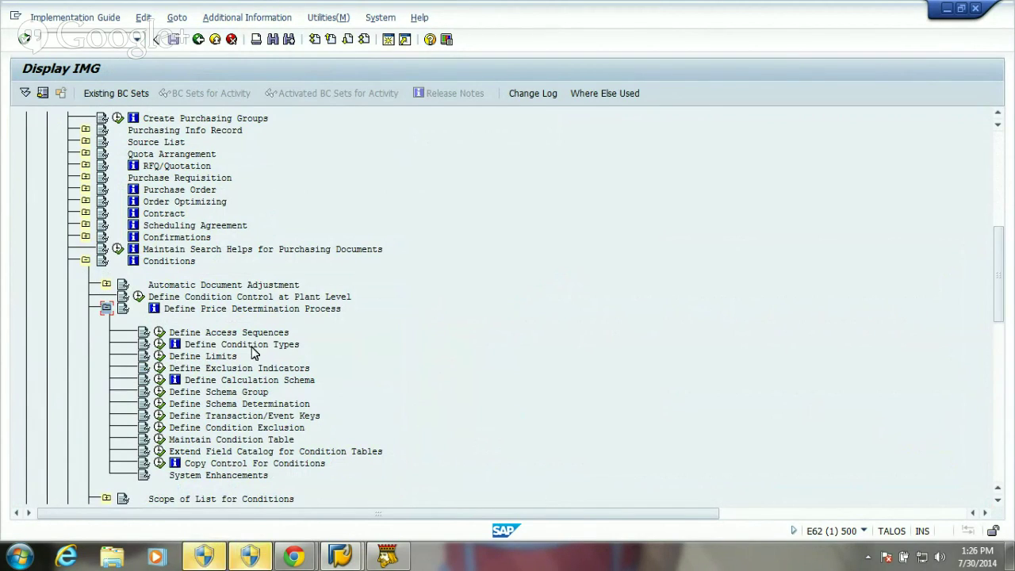
Open the Define Calculation Schema activity and display the control data of schema RM0000, Purchasing Document (Big).
left_click(214, 346)
left_click(229, 333)
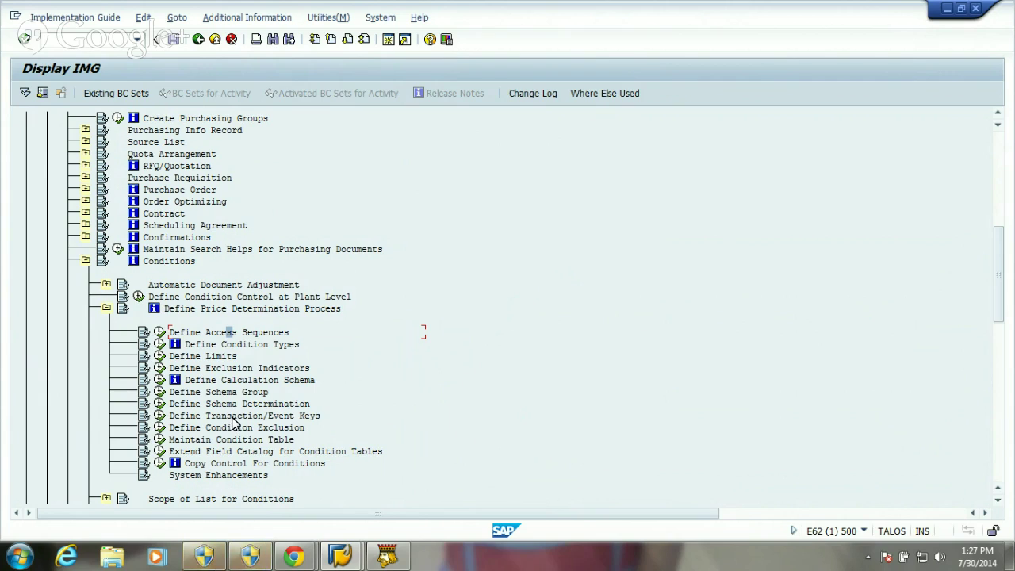
left_click(211, 404)
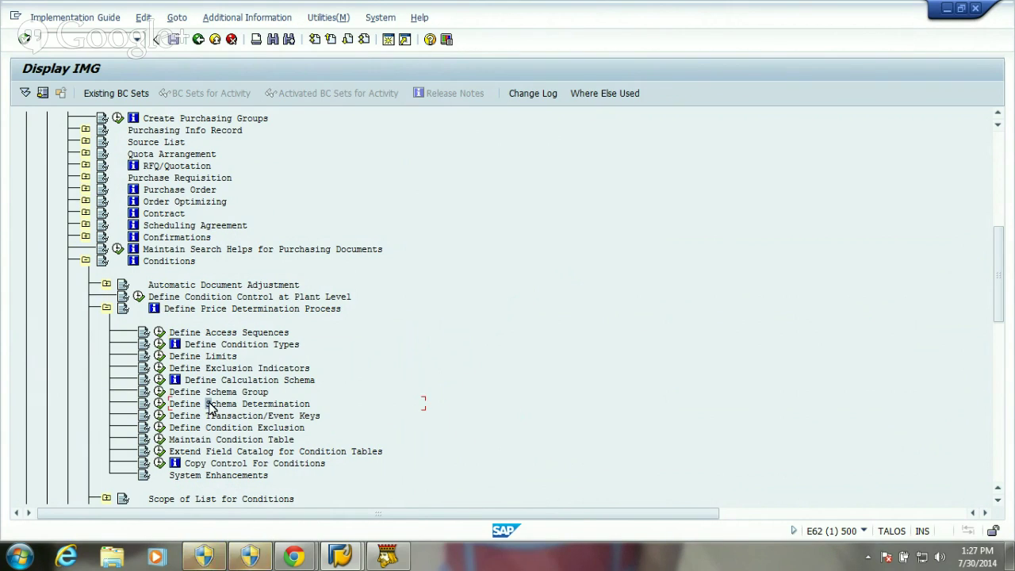
left_click(159, 380)
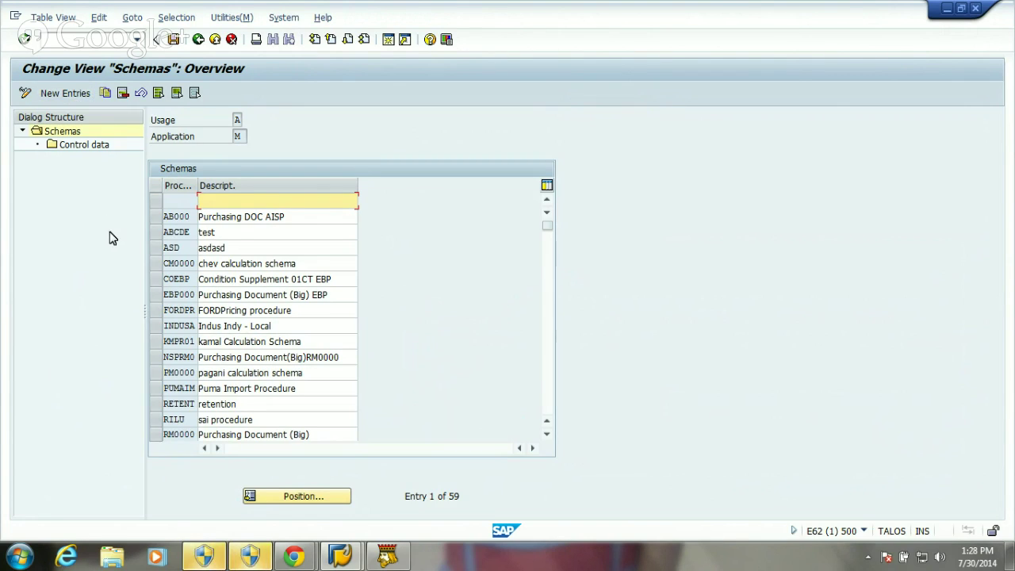
left_click(156, 434)
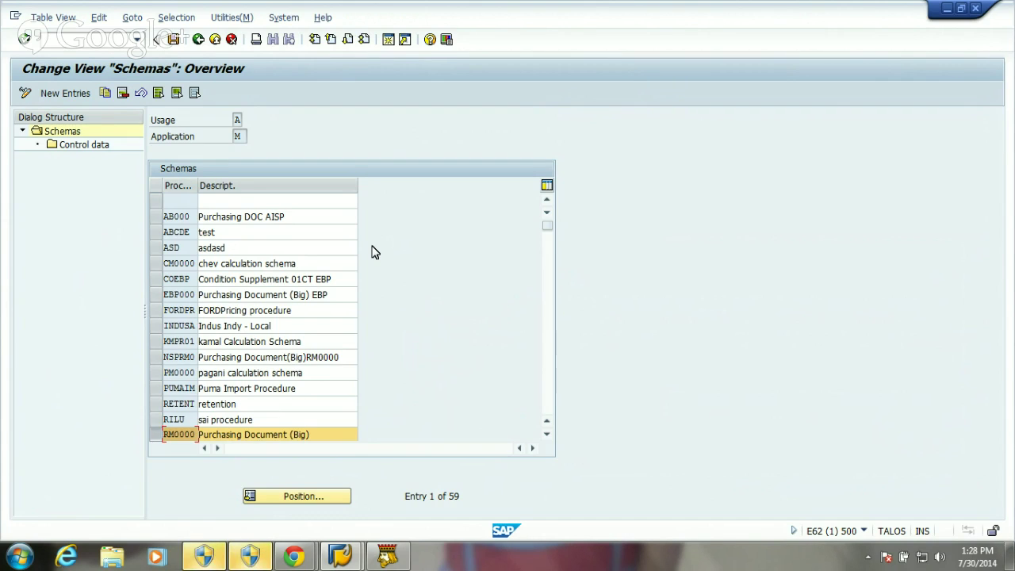
double_click(98, 146)
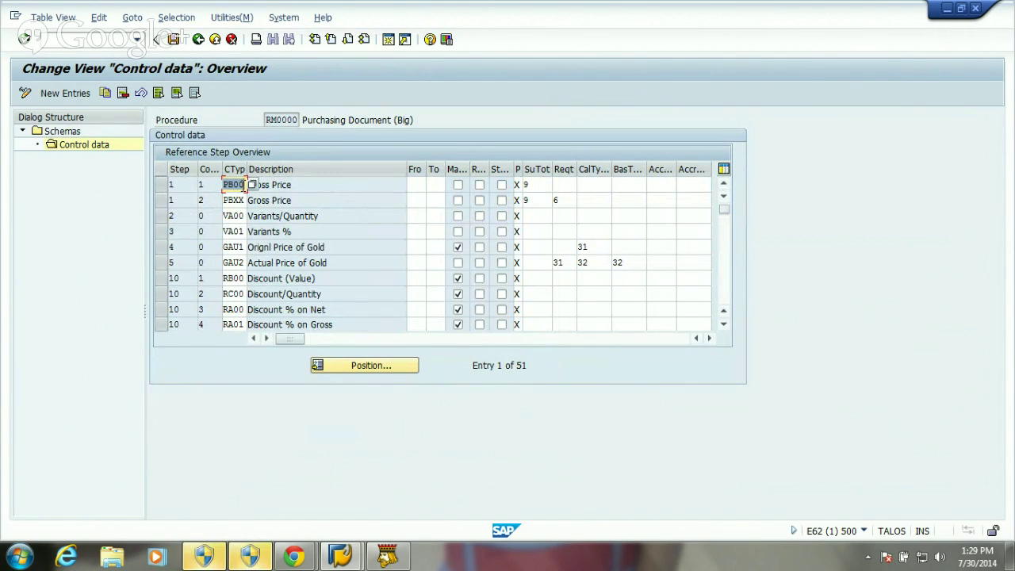
Review the step numbers, counters and condition types of RM0000, from Gross Price to the header surcharge and surcharge rows.
left_click(297, 184)
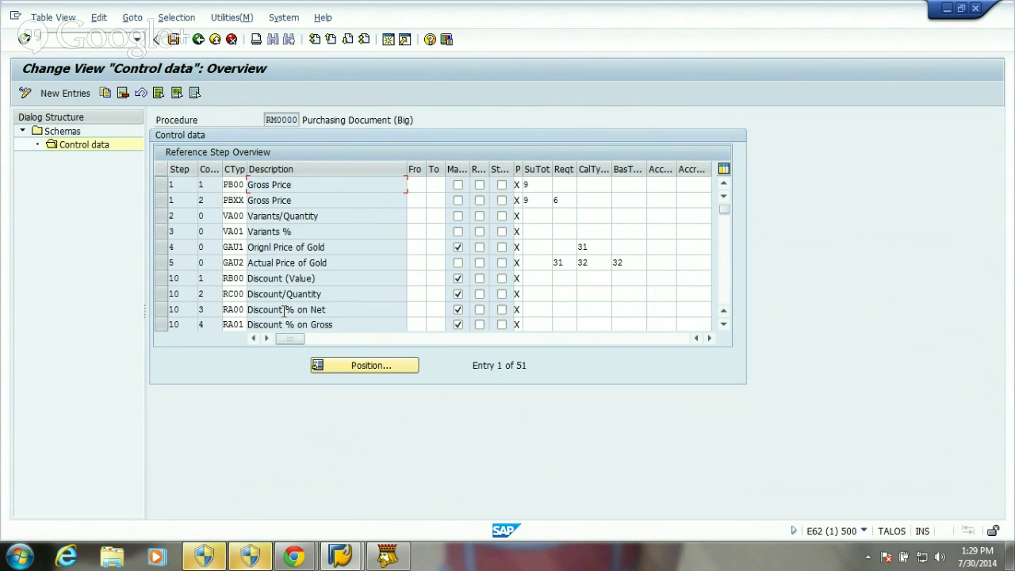
left_click(725, 289)
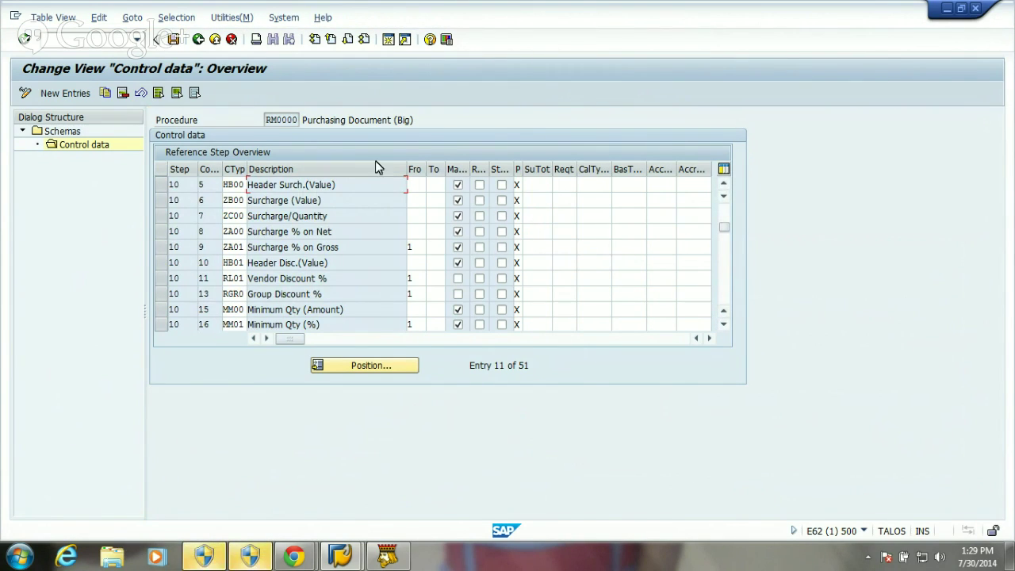
left_click(188, 186)
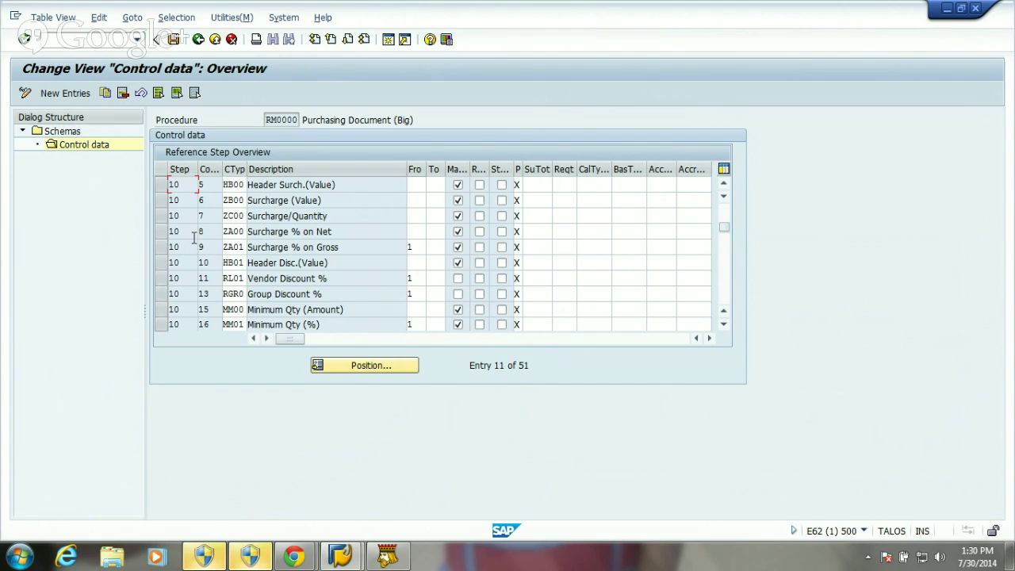
left_click(212, 187)
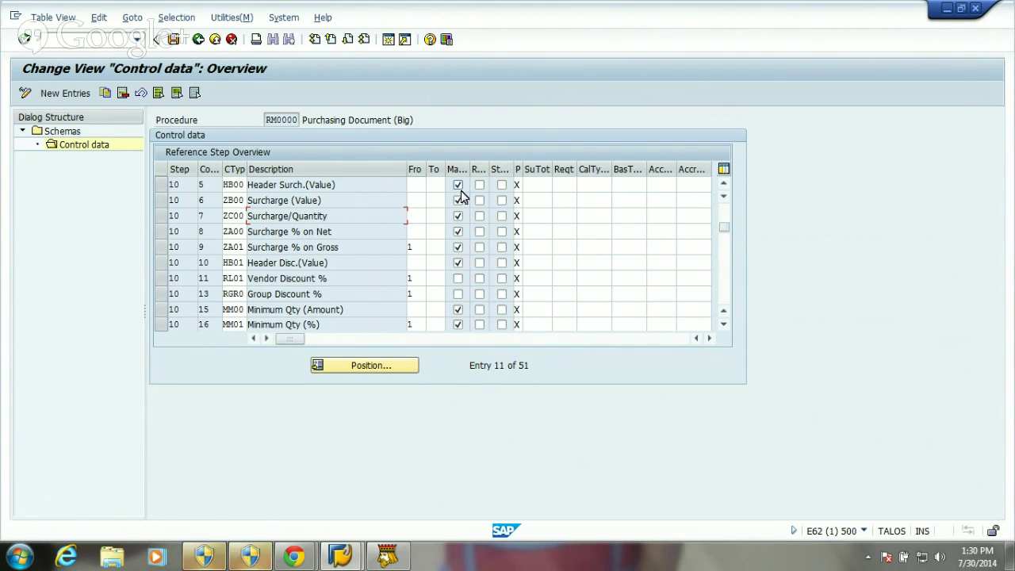
Examine the From and To reference steps of the Header Surcharge, Surcharge % on Net and Surcharge % on Gross conditions.
left_click(419, 184)
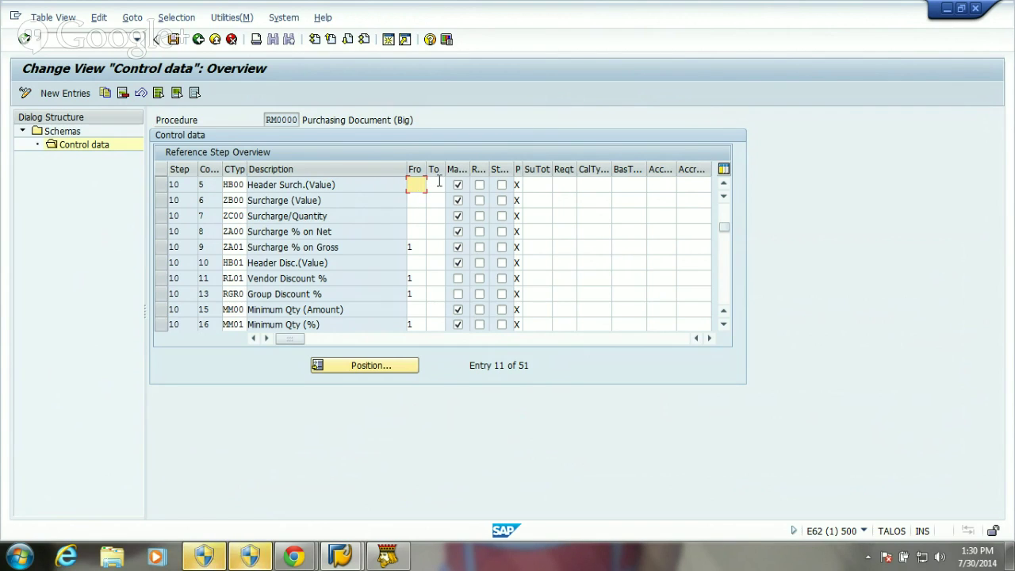
left_click(439, 183)
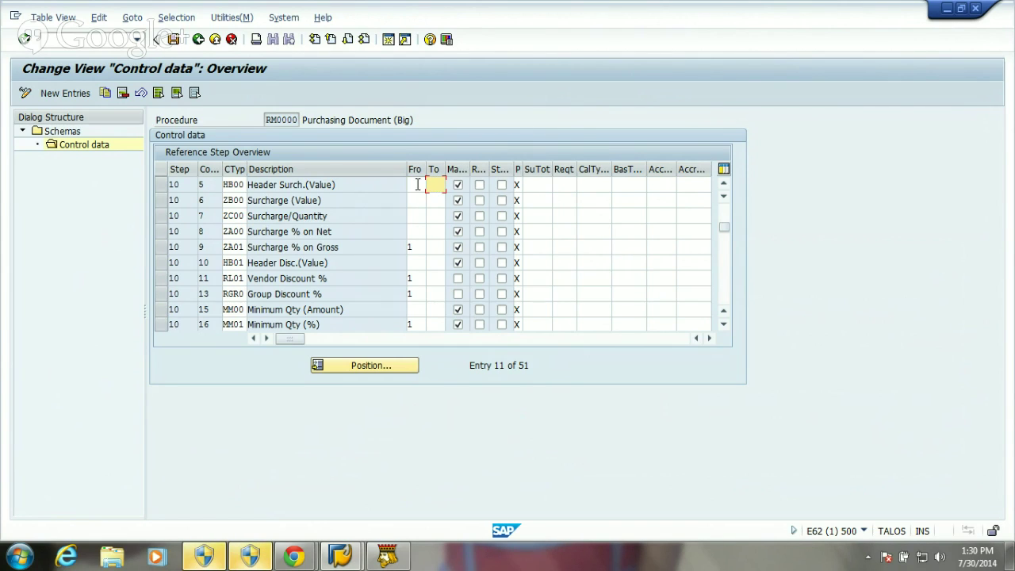
left_click(418, 184)
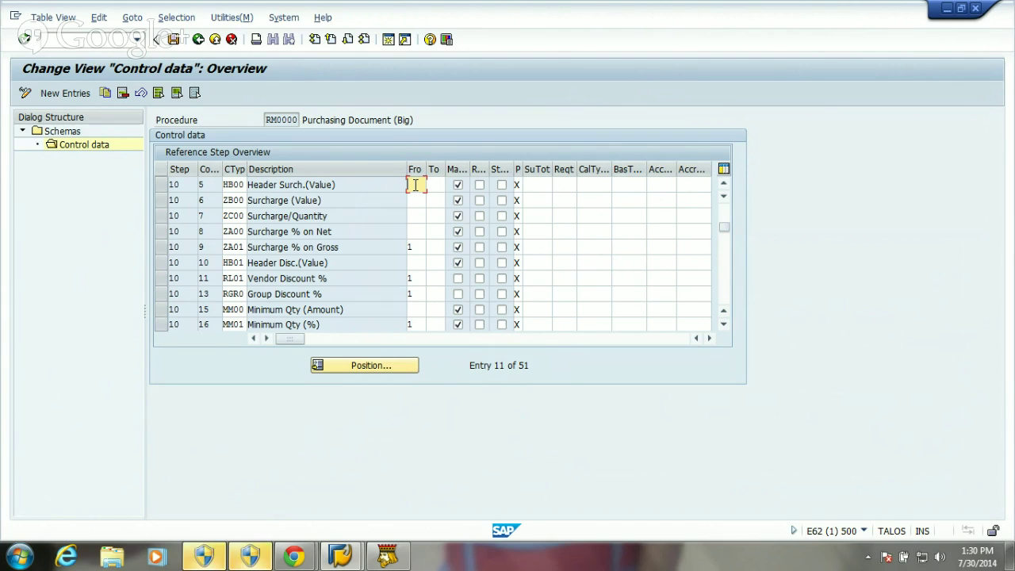
left_click(418, 231)
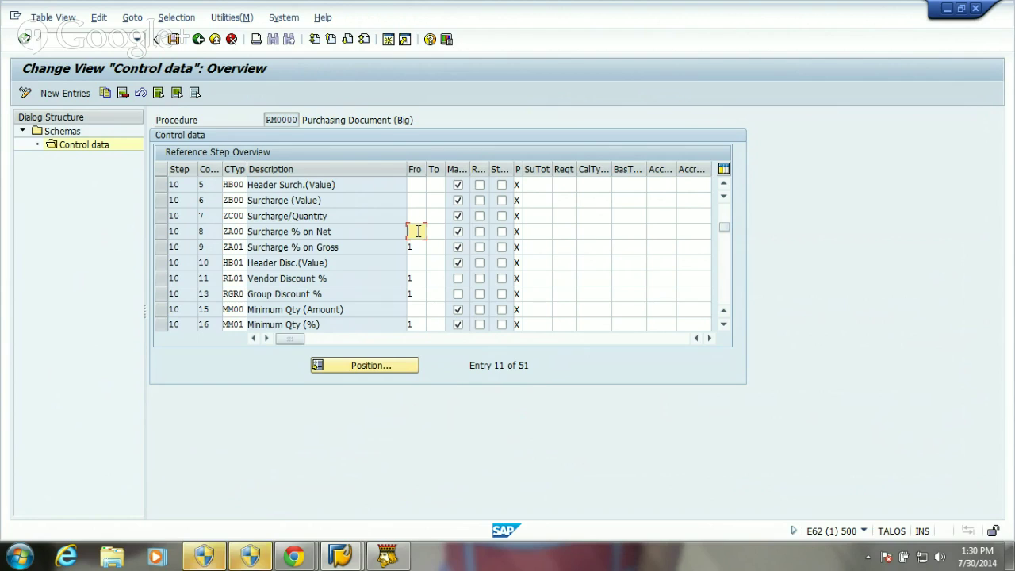
left_click(357, 247)
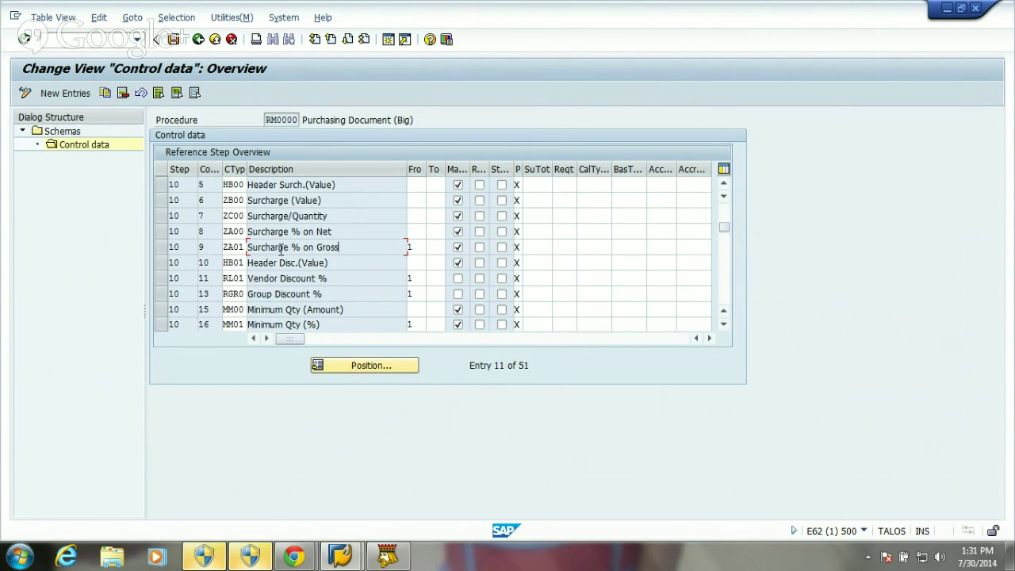
left_click(420, 247)
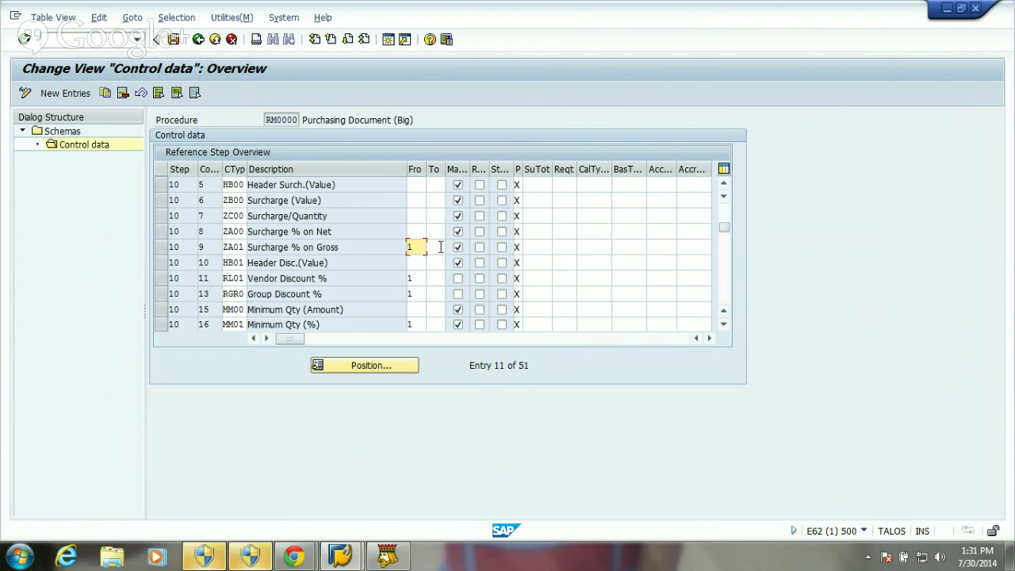
left_click(440, 247)
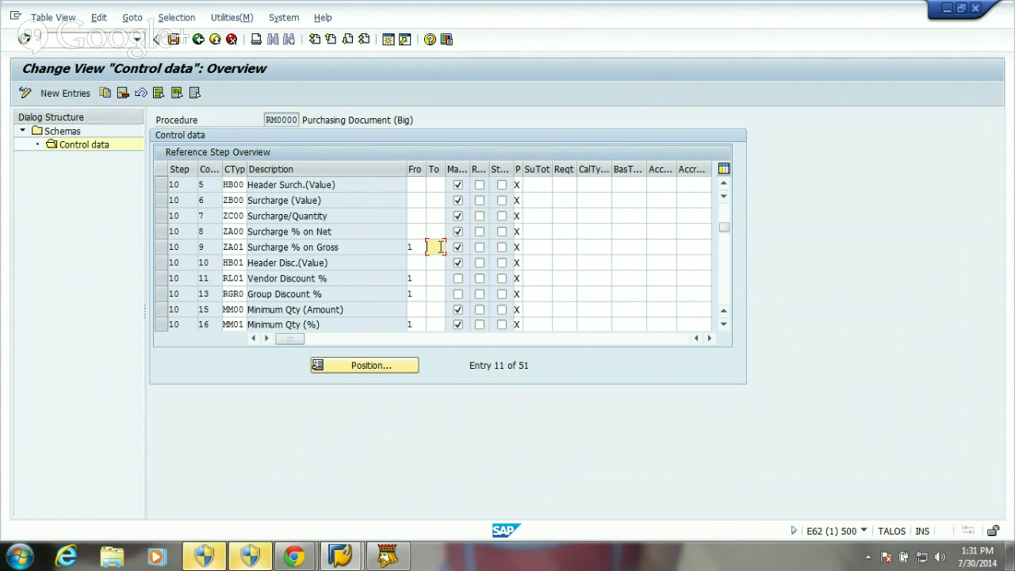
left_click(421, 246)
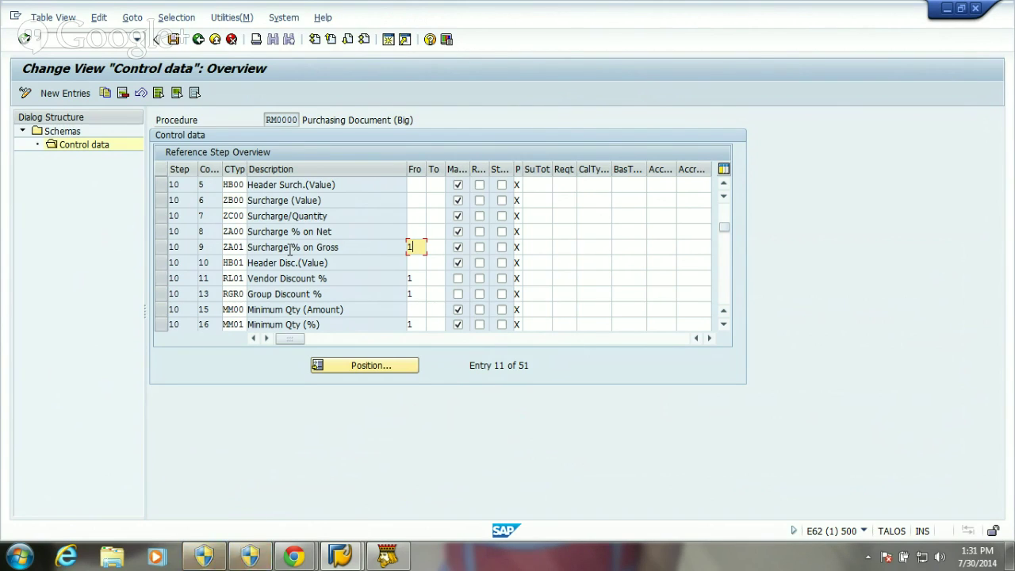
left_click(347, 247)
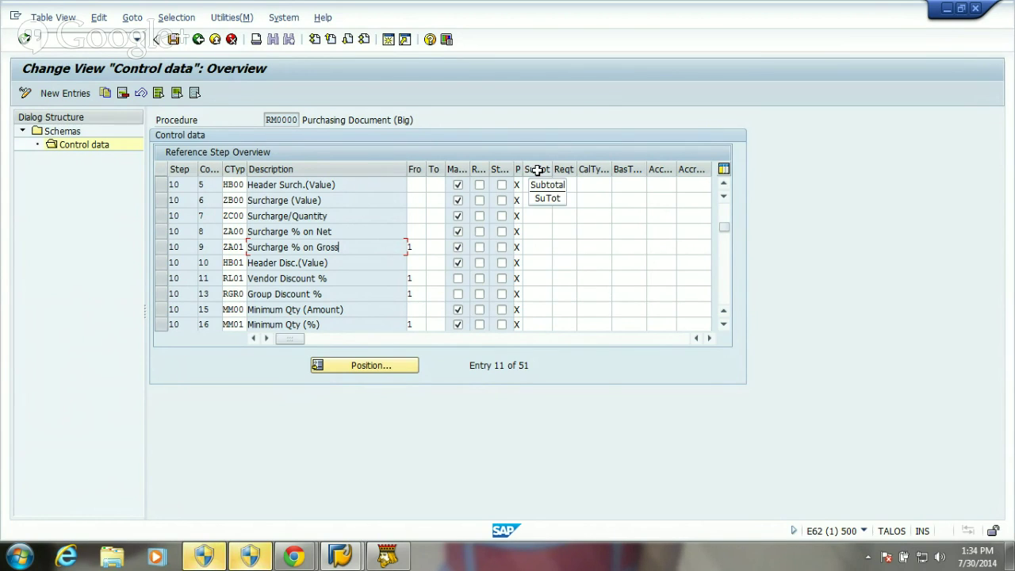
Examine the subtotal, requirement, base type, account key and accruals columns for the surcharge conditions, including the Surcharge (Value) row.
left_click(537, 218)
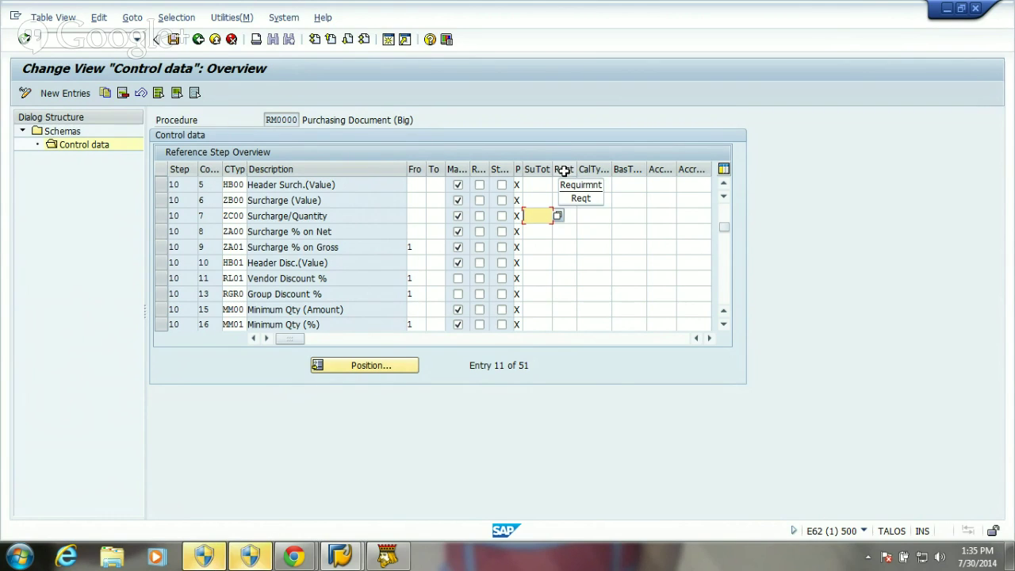
left_click(565, 206)
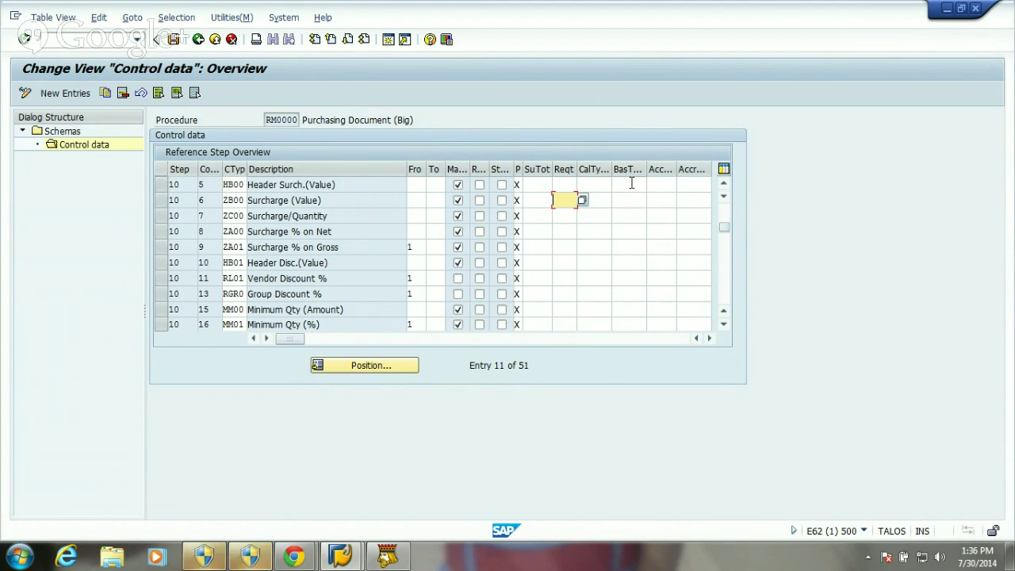
left_click(627, 201)
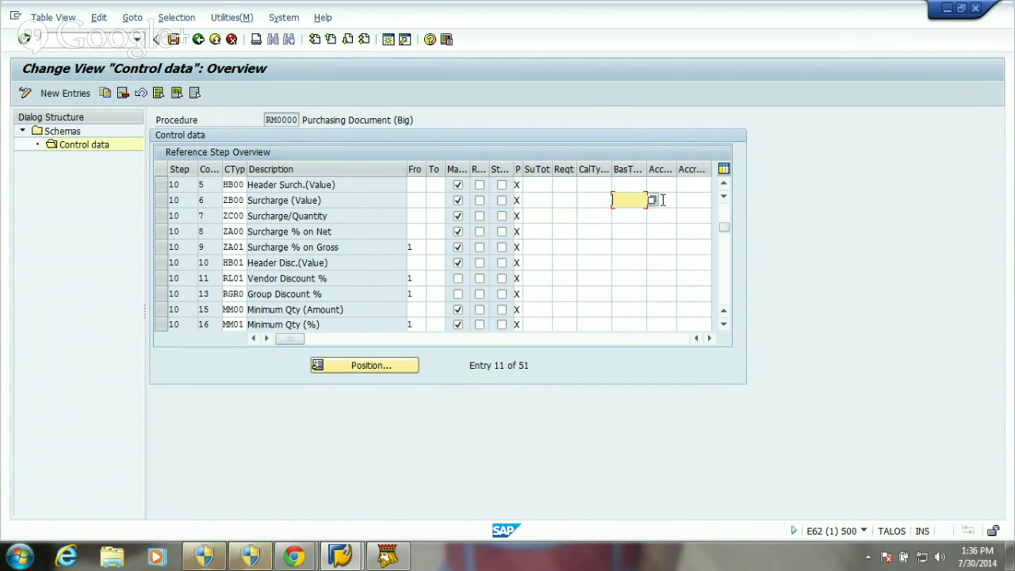
left_click(662, 183)
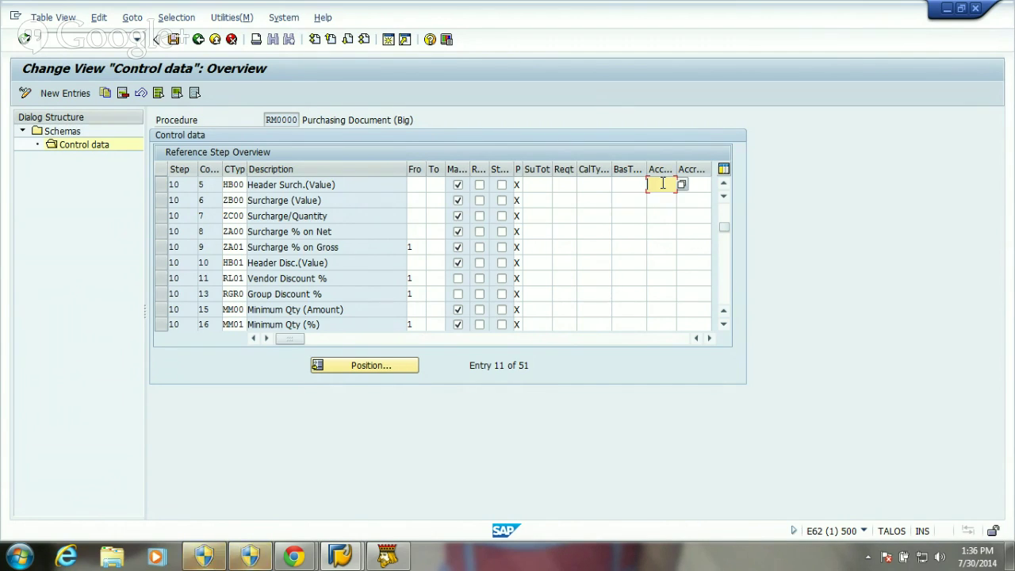
left_click(659, 246)
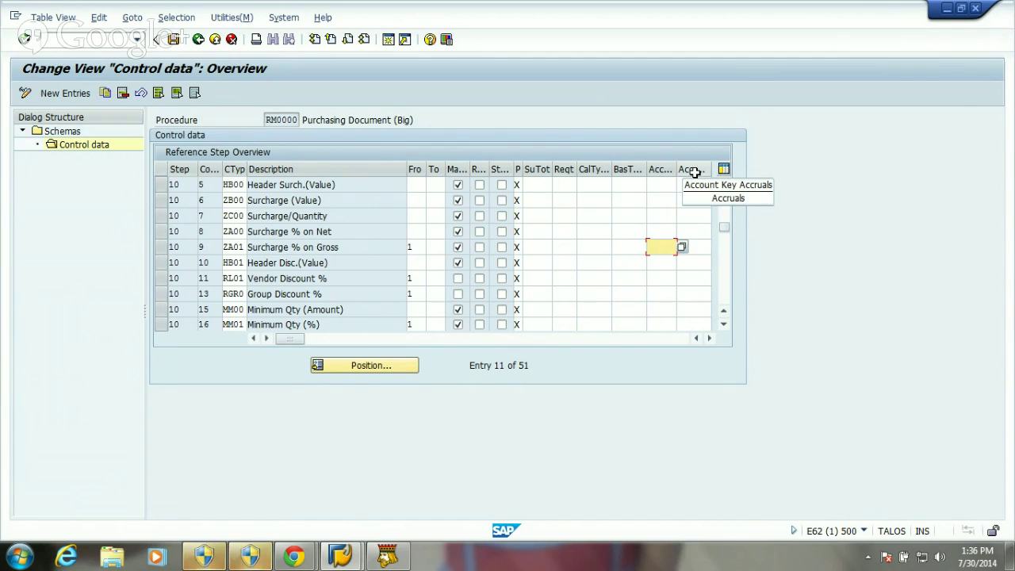
left_click(699, 245)
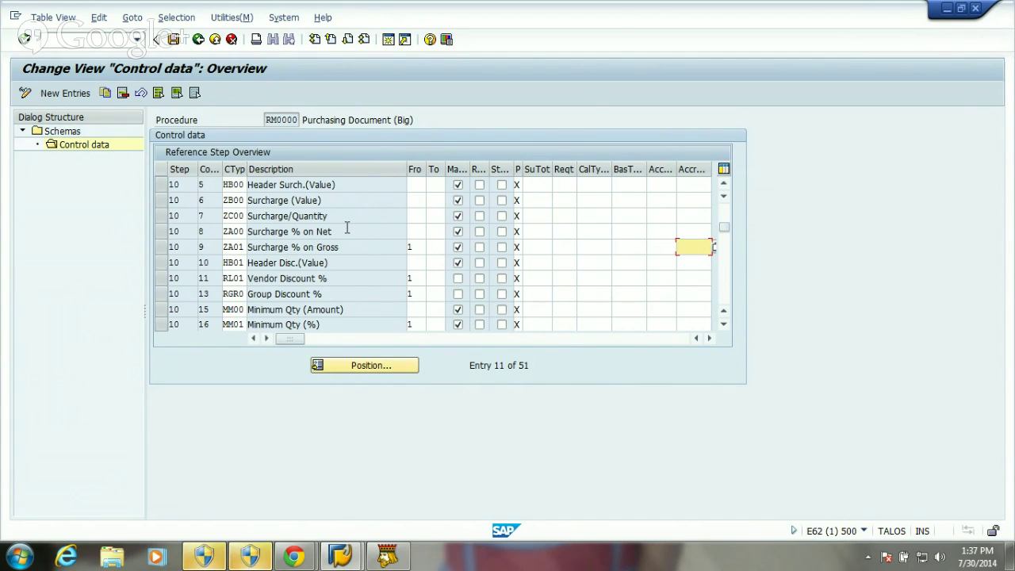
left_click(161, 201)
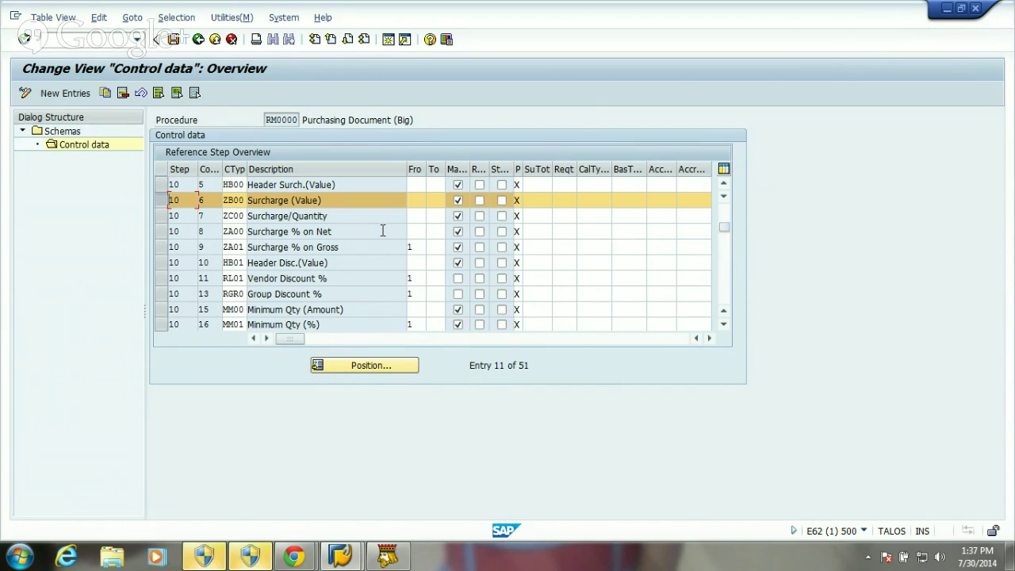
Leave the calculation schema maintenance and open the Define Condition Types activity in the implementation guide.
left_click(198, 40)
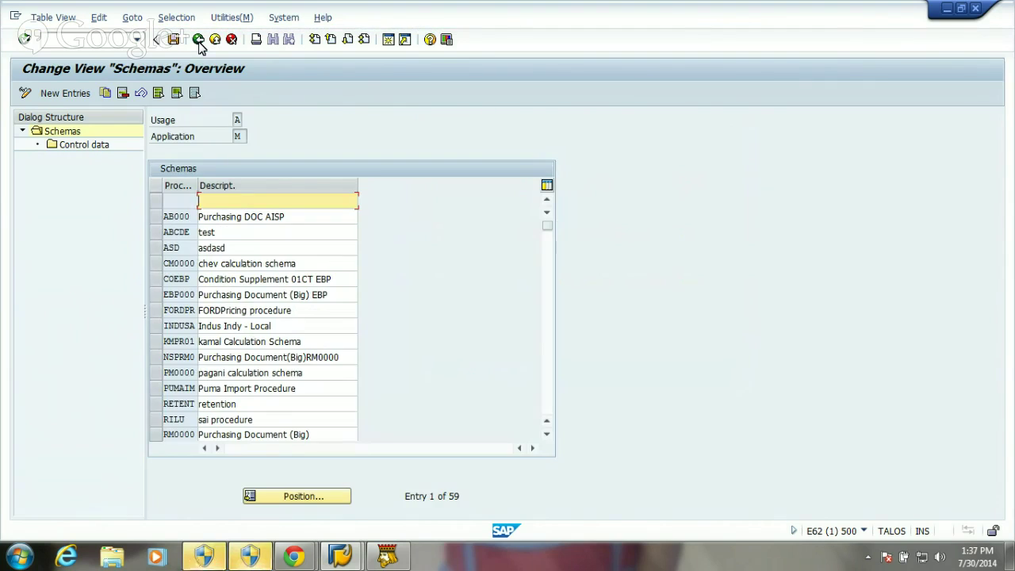
left_click(198, 39)
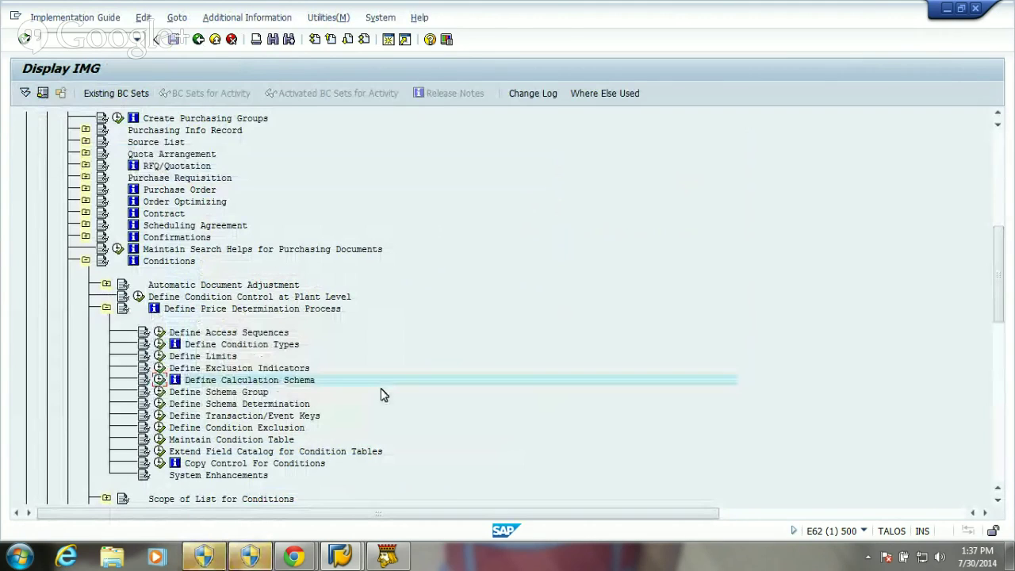
left_click(159, 345)
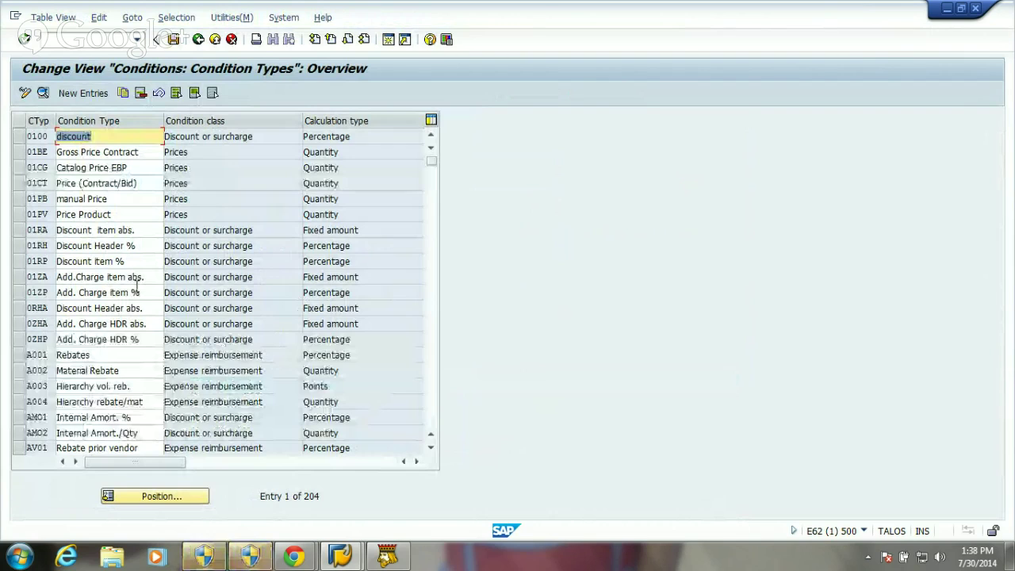
Find condition type PB00, Gross Price, in the condition types overview and display its details.
left_click(438, 411)
key("Page_Down")
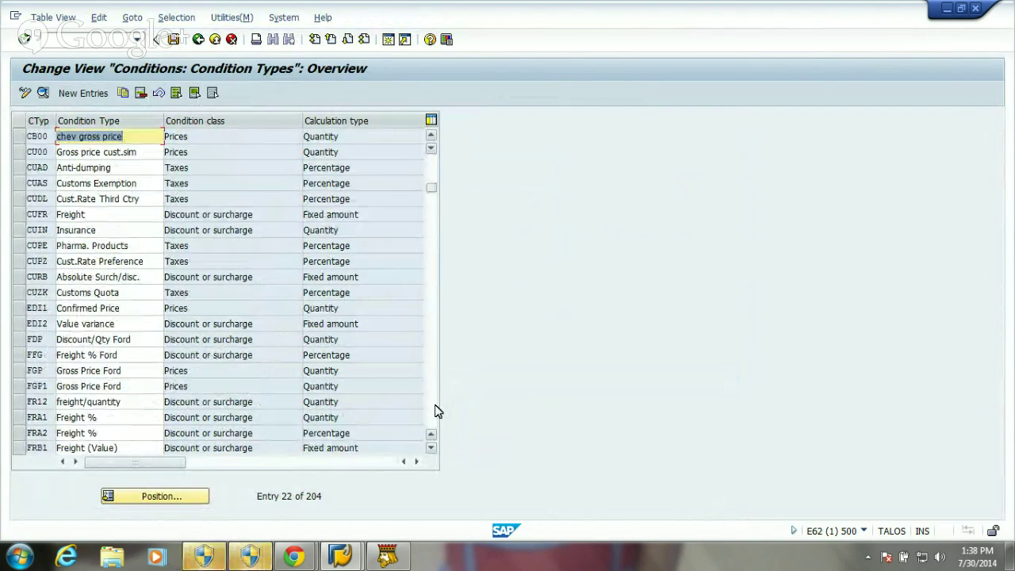
key("Page_Down")
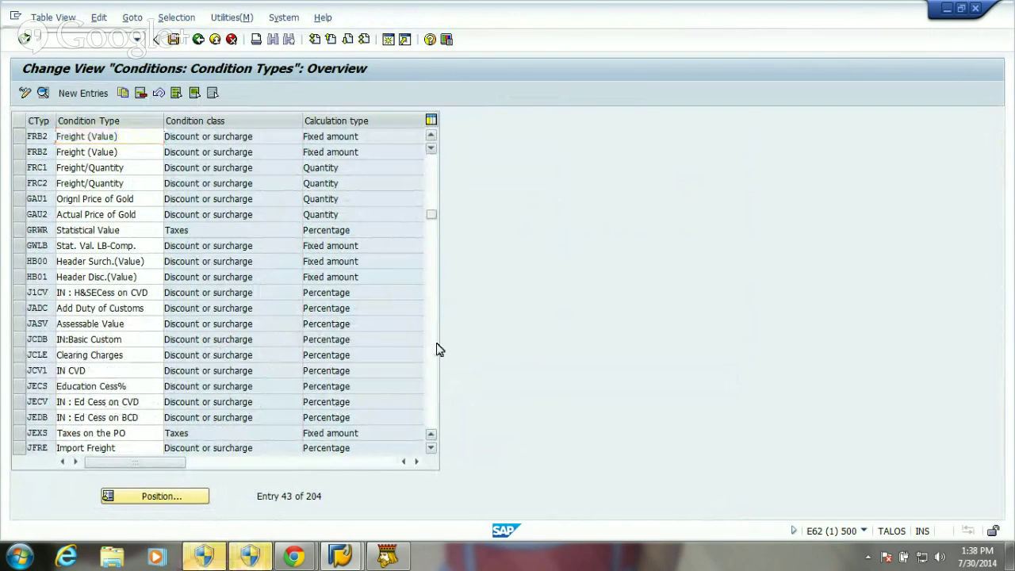
key("Page_Down")
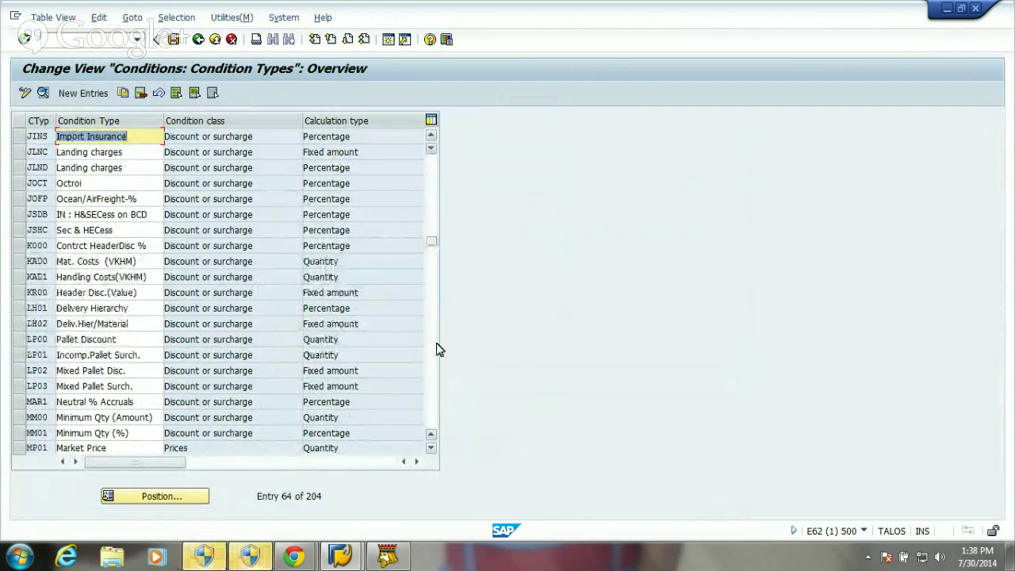
key("Page_Down")
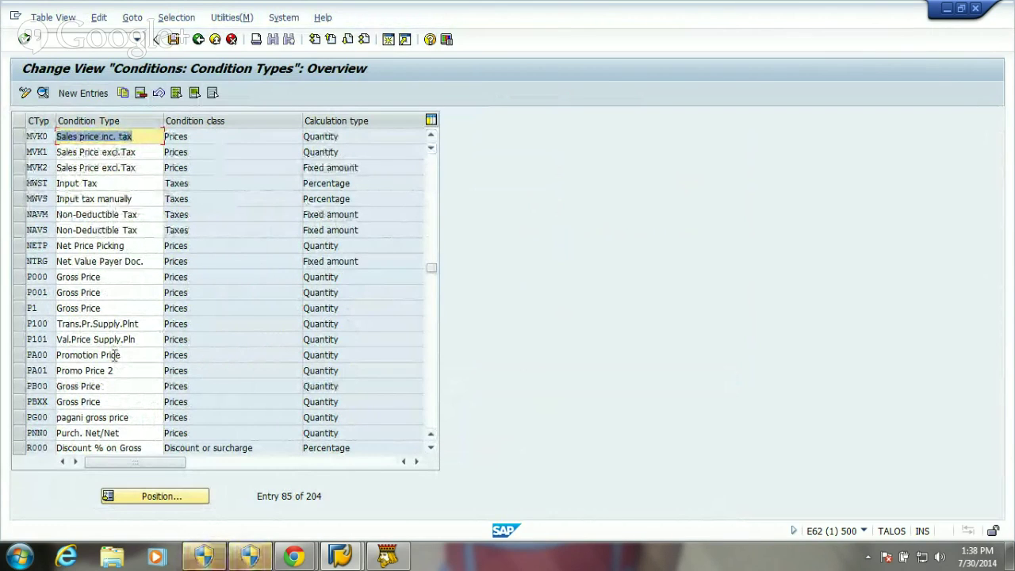
left_click(21, 387)
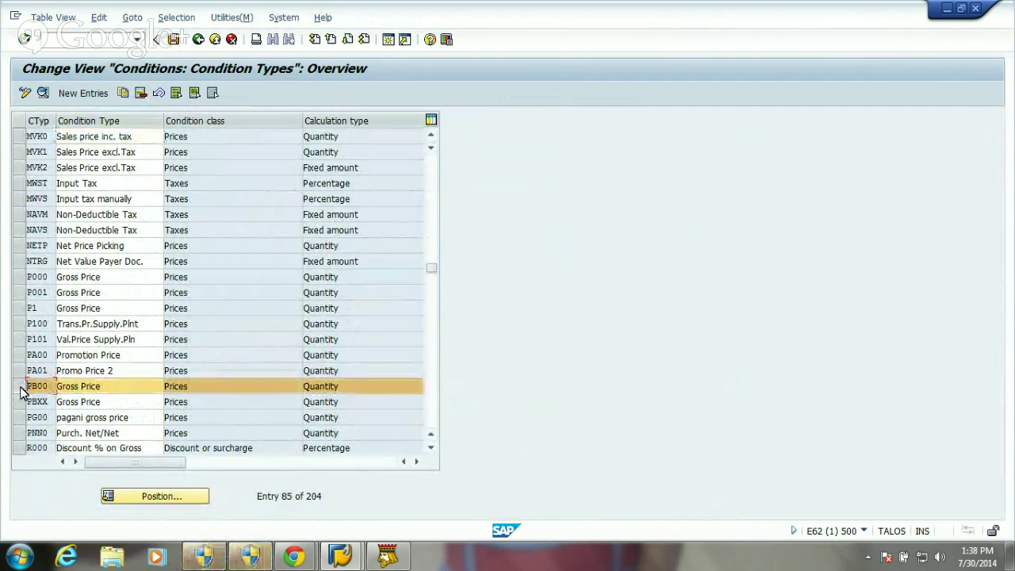
left_click(42, 93)
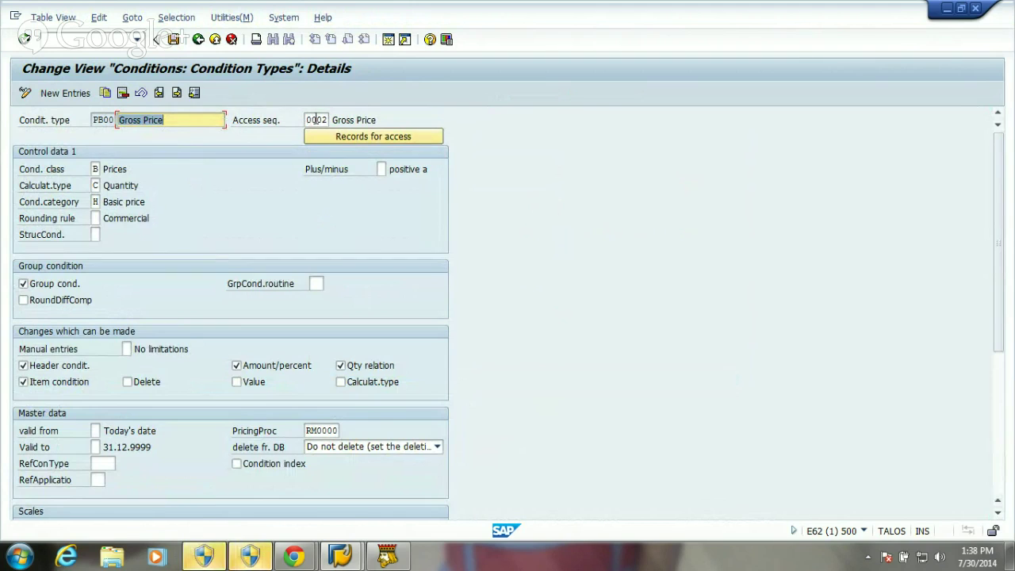
Examine the access sequence, condition class, calculation type and condition category of condition type PB00.
left_click(315, 120)
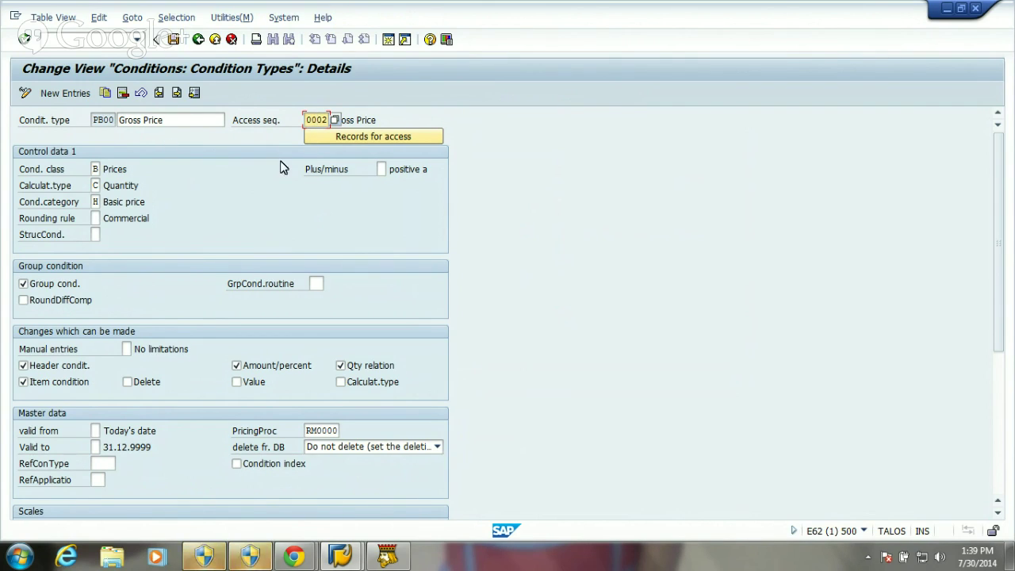
left_click(96, 169)
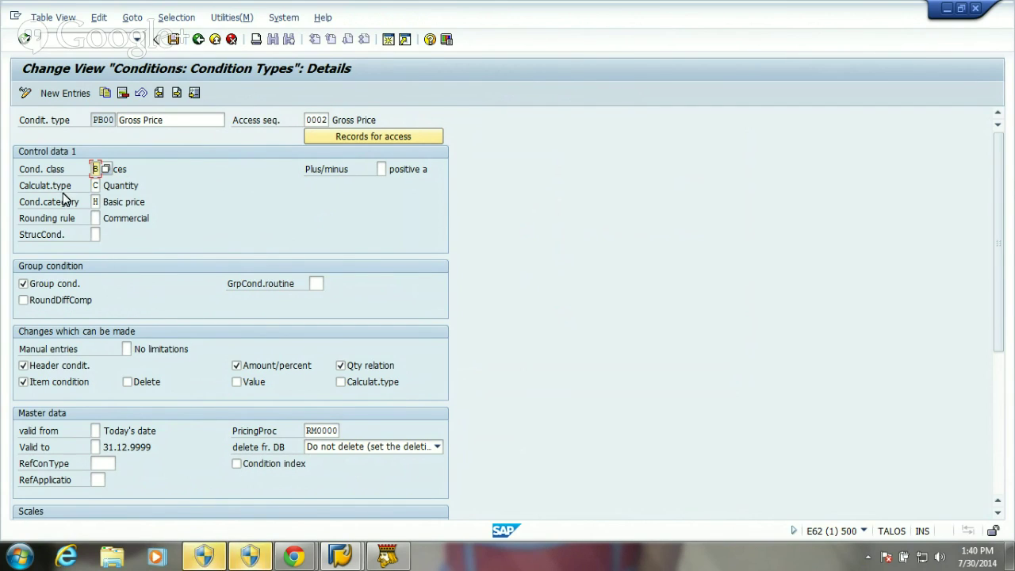
left_click(95, 185)
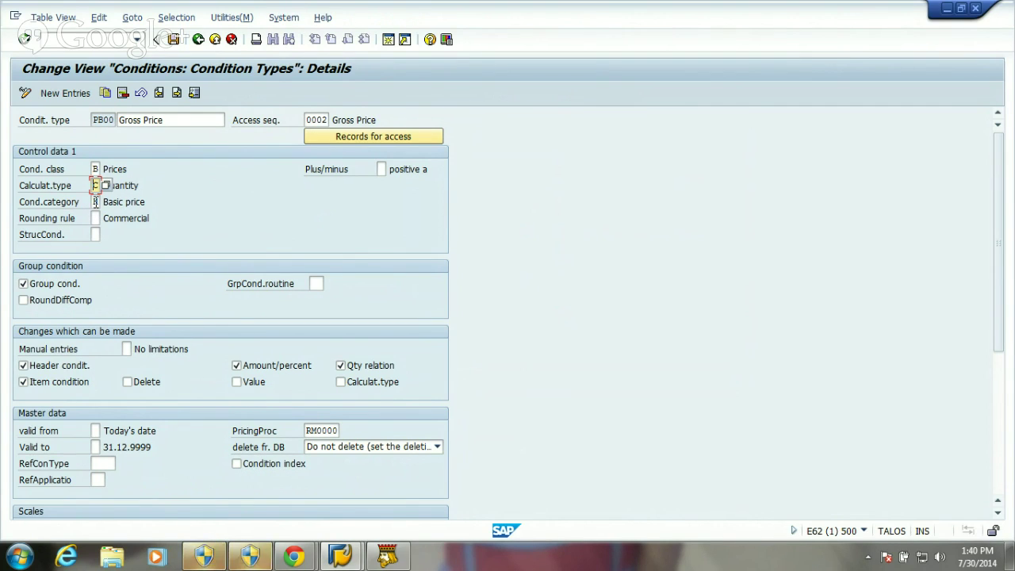
left_click(96, 201)
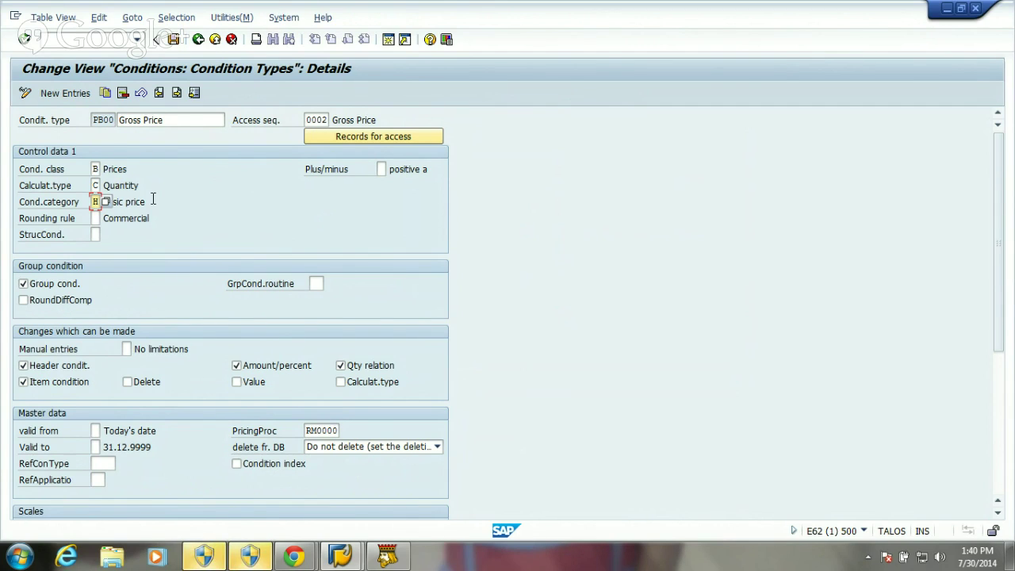
Review the available rounding rules for PB00, then close the list without choosing one.
left_click(96, 218)
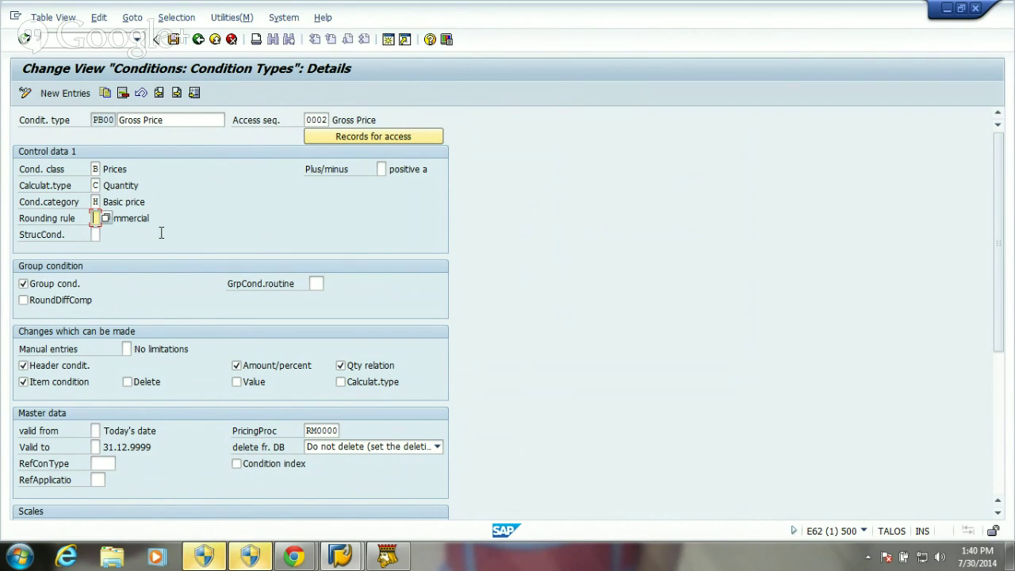
left_click(105, 218)
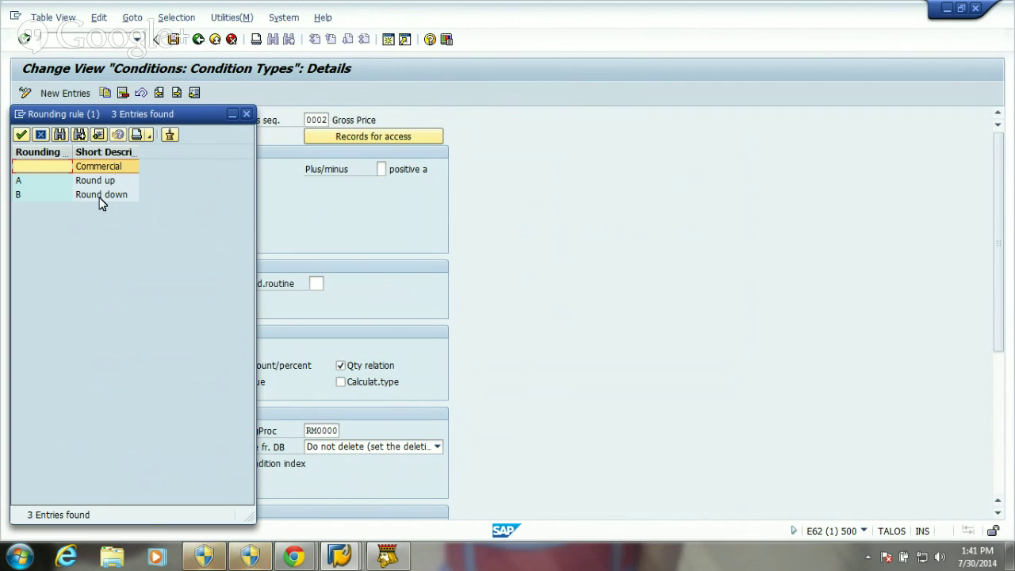
left_click(249, 114)
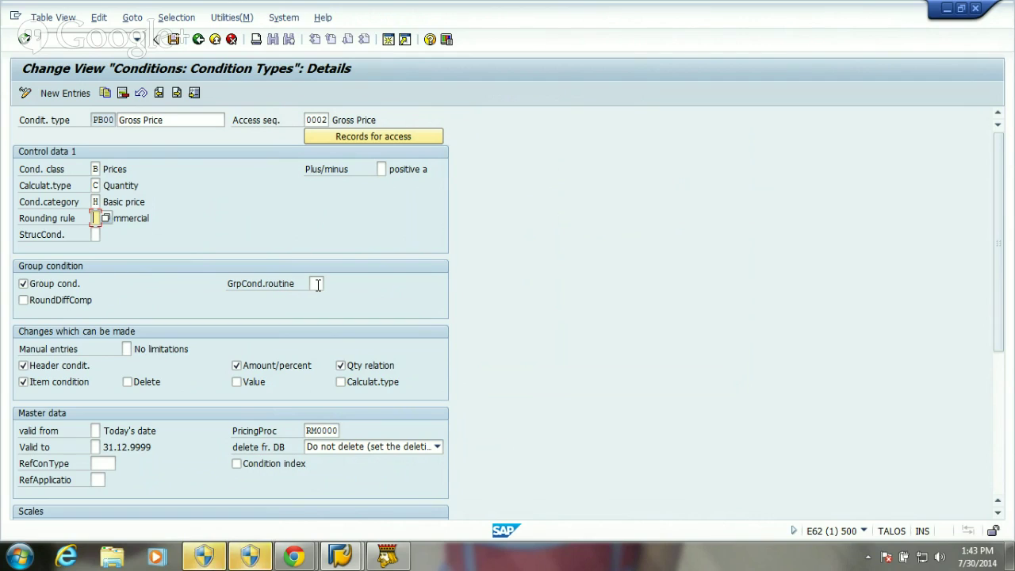
Review the available group condition routines for PB00, including Mat.Pricing Group, and close the list without choosing one.
left_click(317, 285)
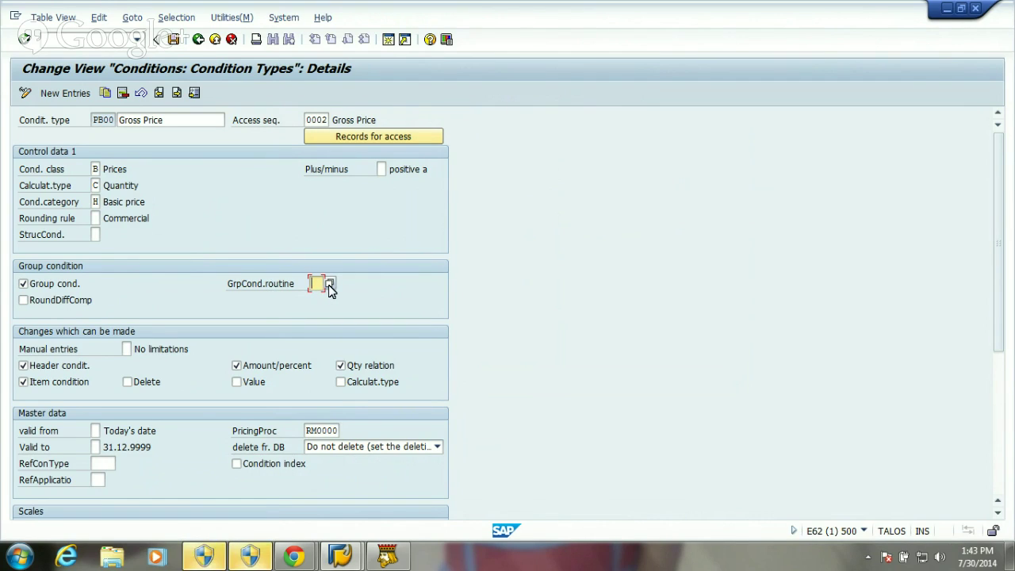
left_click(330, 284)
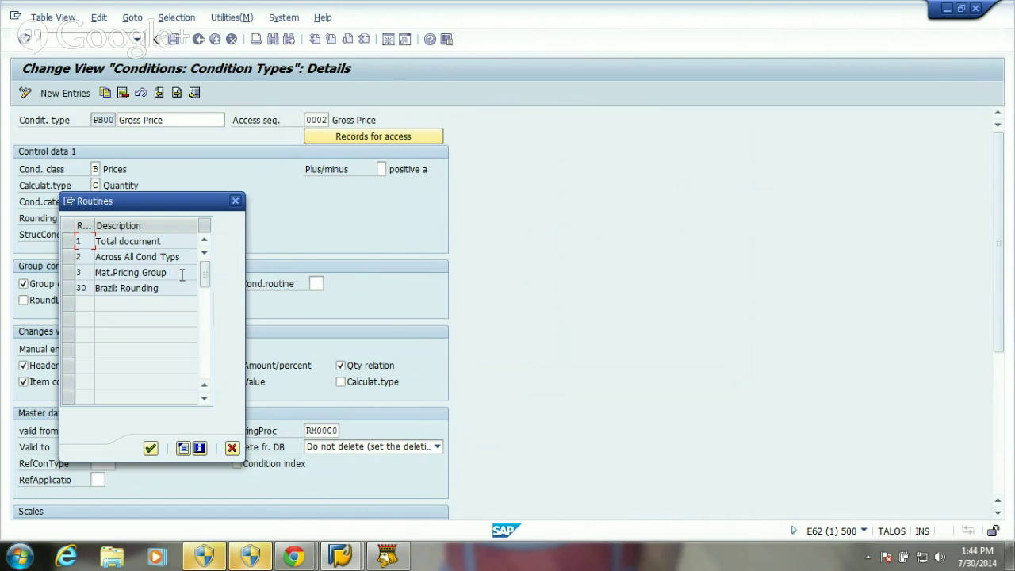
left_click(182, 274)
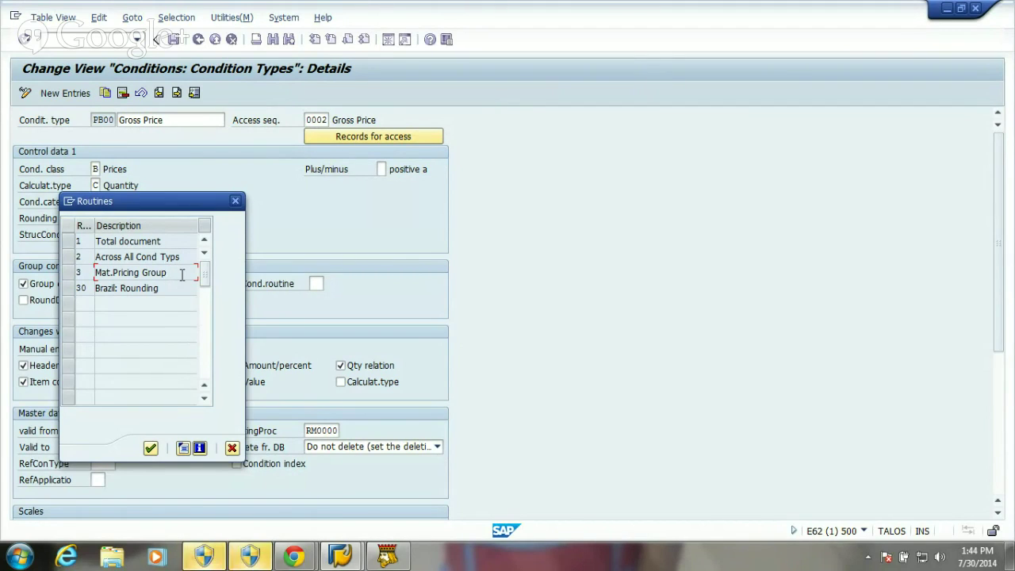
left_click(236, 201)
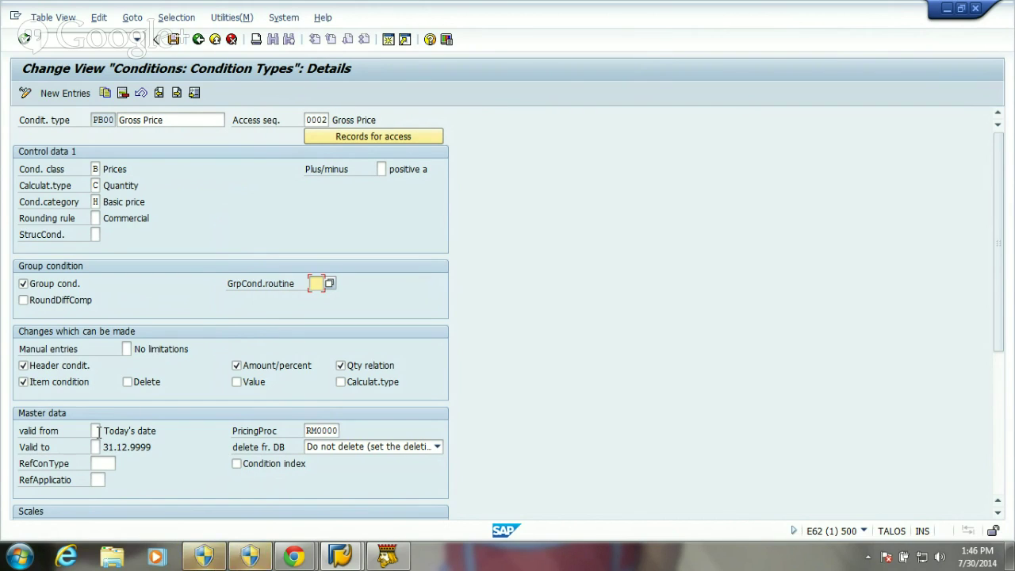
Examine the valid-from setting and the possible scale basis indicators of PB00, leaving the scale basis as it is.
left_click(96, 431)
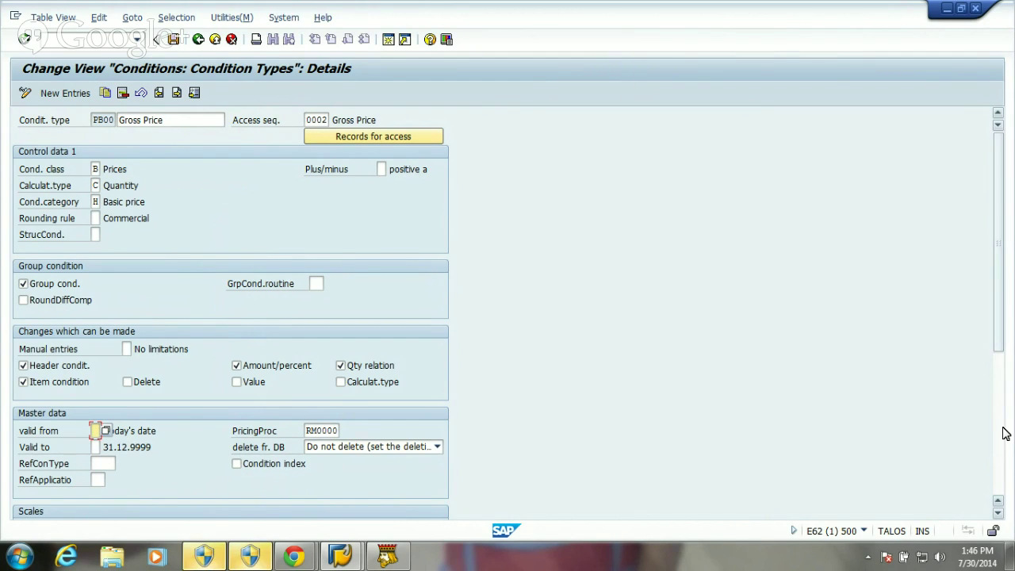
scroll(1003, 432, "down", 5)
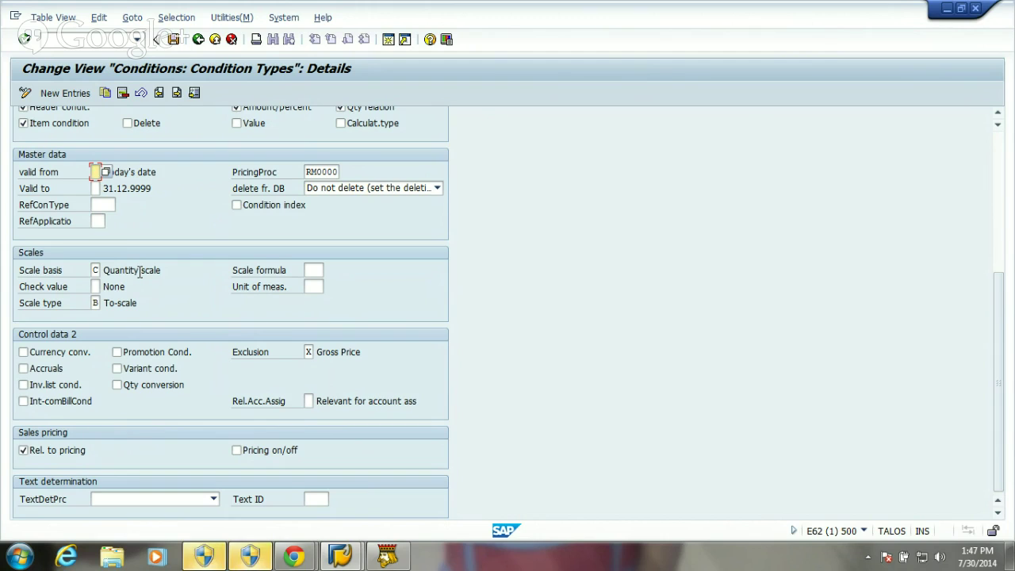
left_click(93, 270)
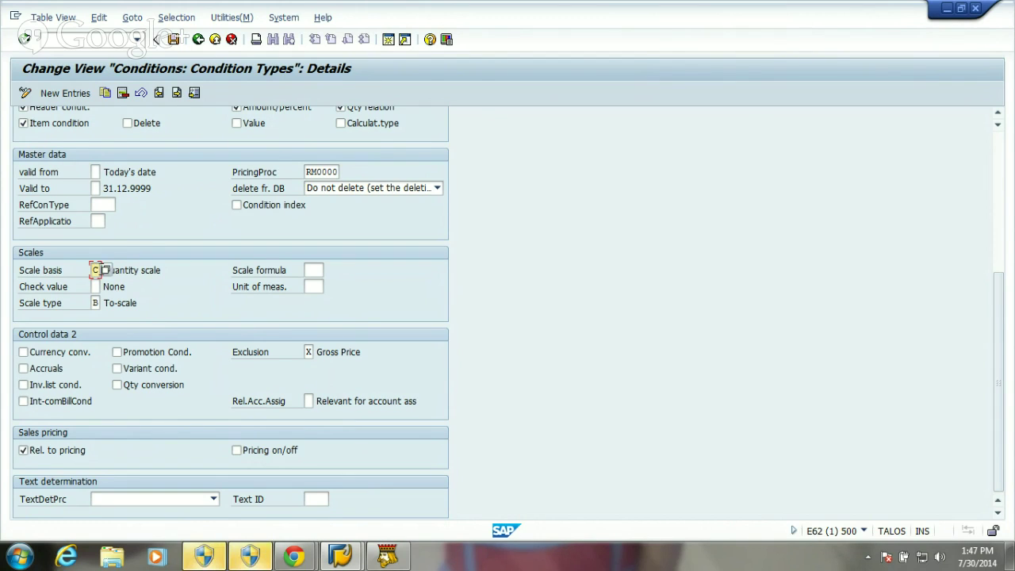
left_click(106, 270)
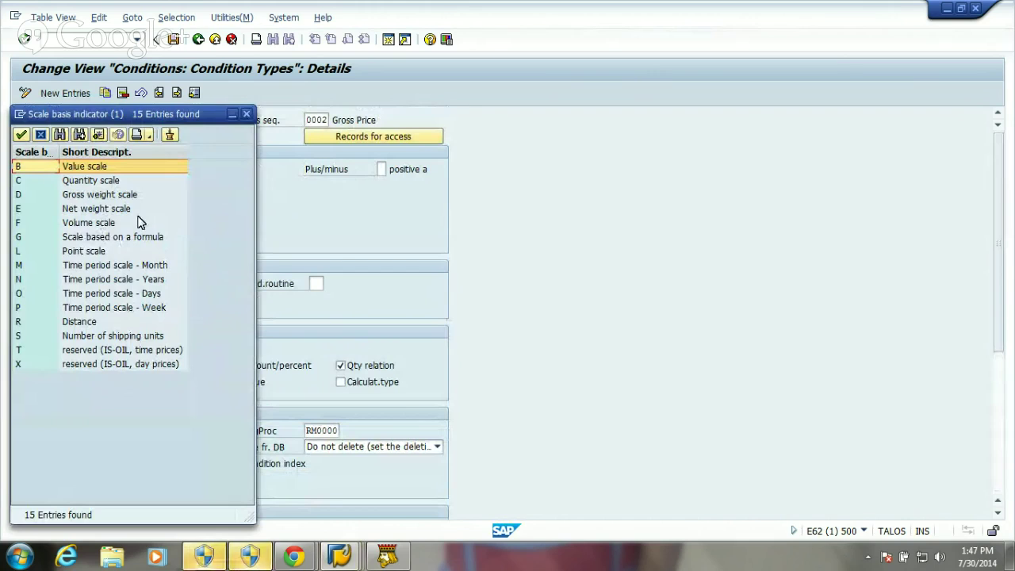
left_click(247, 113)
Review the remaining PB00 settings for scales, control data 2, sales pricing and text determination.
scroll(215, 344, "down", 2)
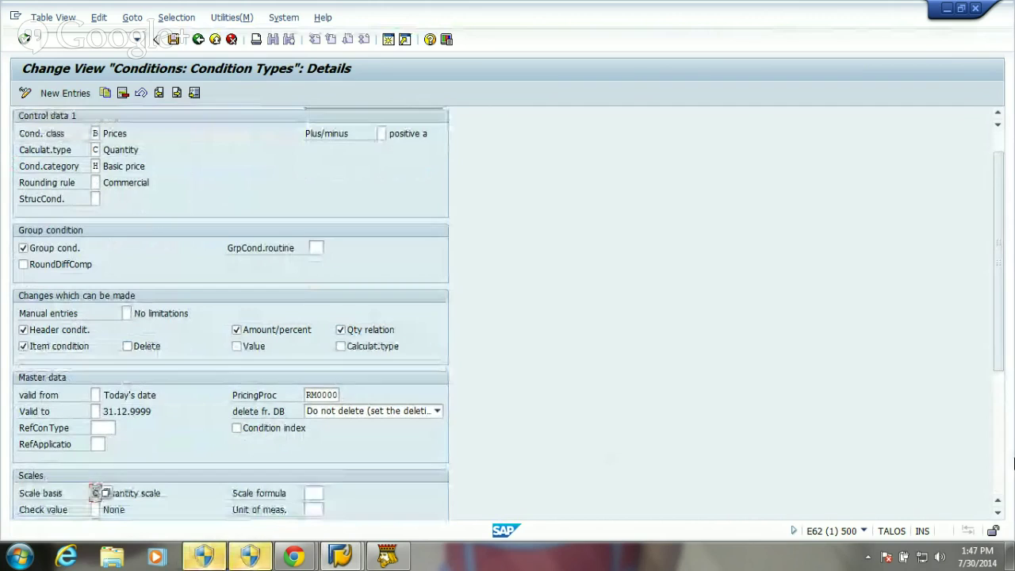
left_click(1001, 469)
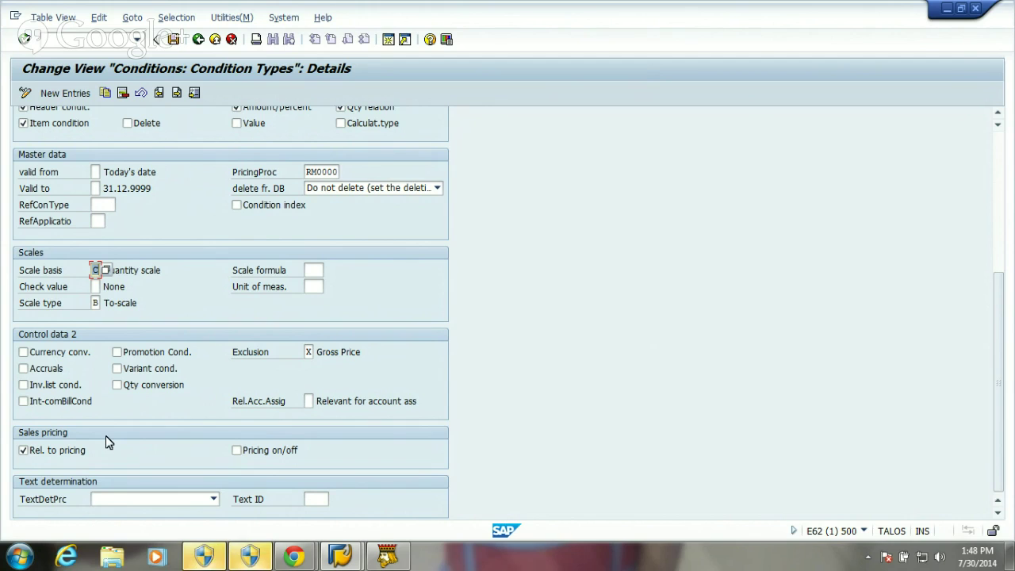
left_click(999, 151)
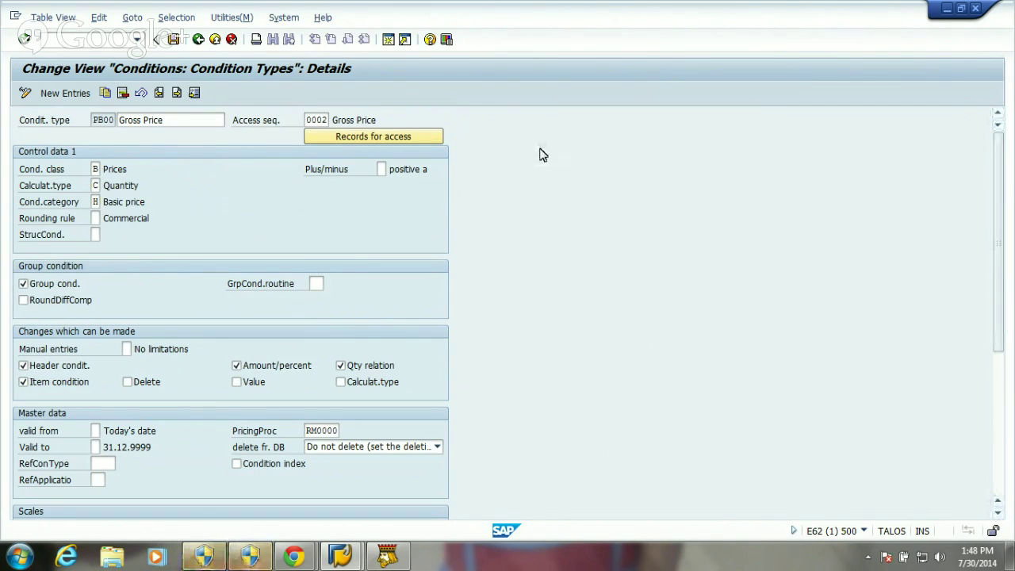
Return to the condition types overview, deselect PB00 and display the details of condition type FRB2, Freight (Value).
left_click(199, 41)
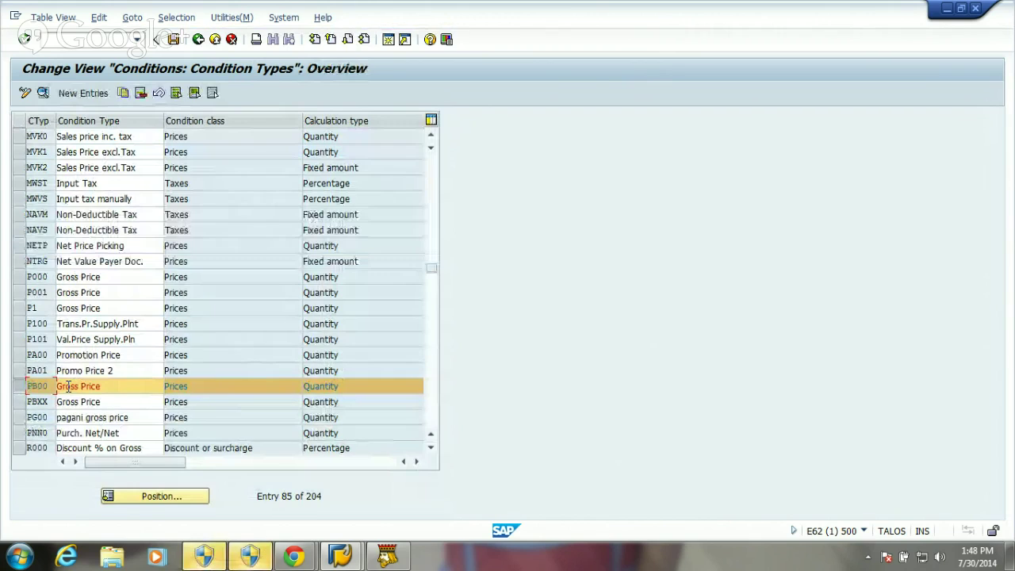
left_click(16, 389)
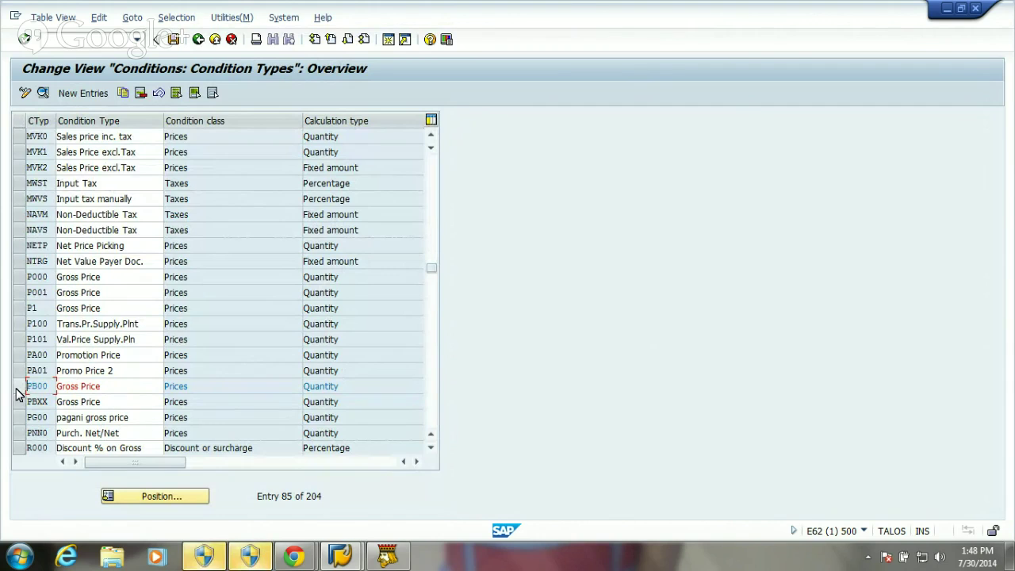
left_click(16, 392)
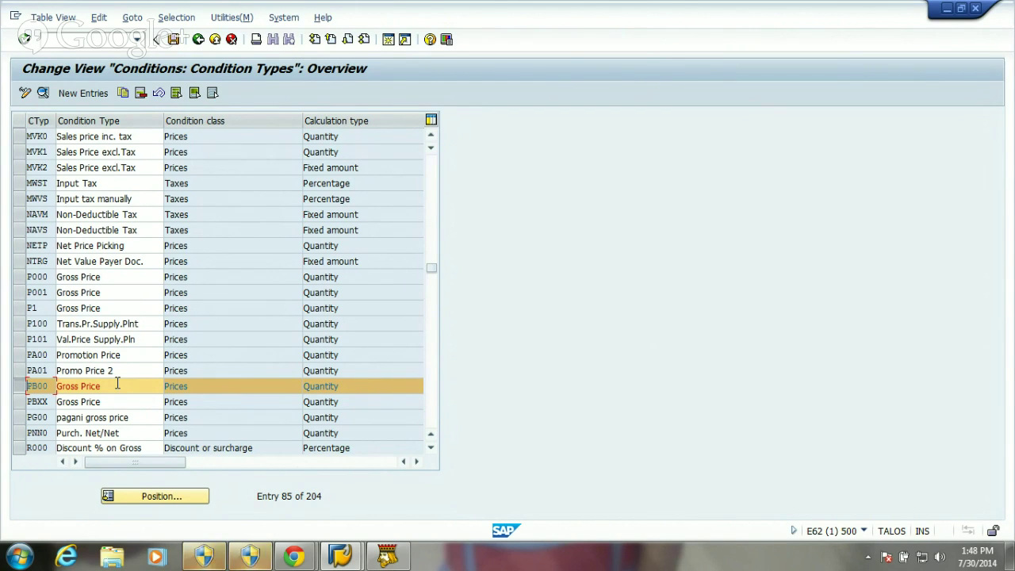
left_click(19, 391)
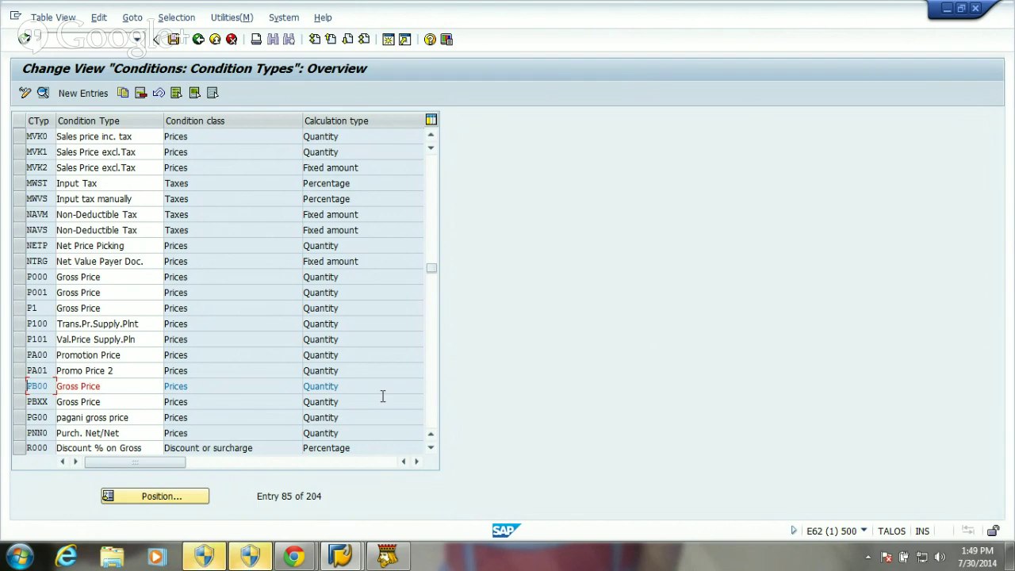
left_click(433, 175)
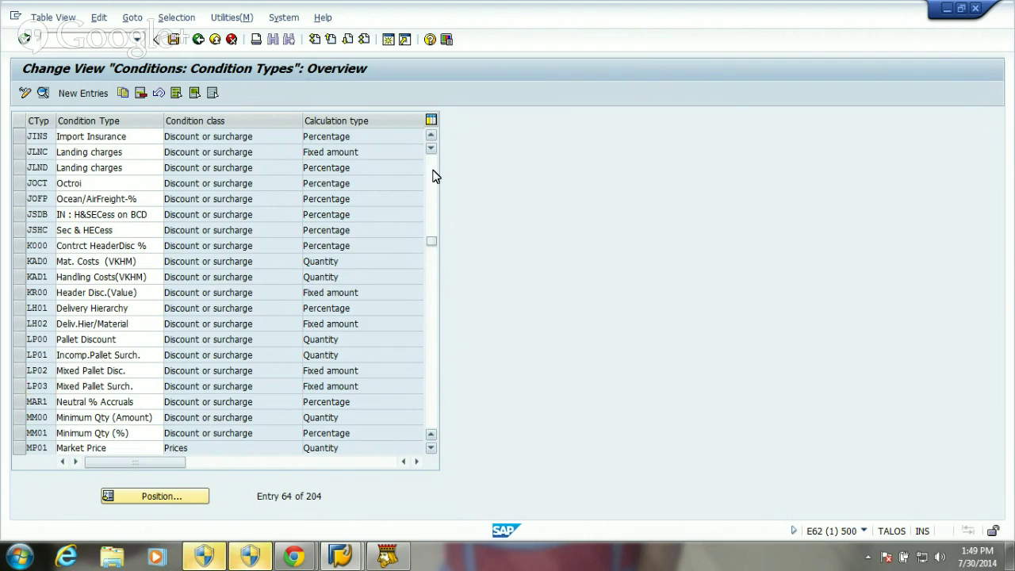
left_click(433, 175)
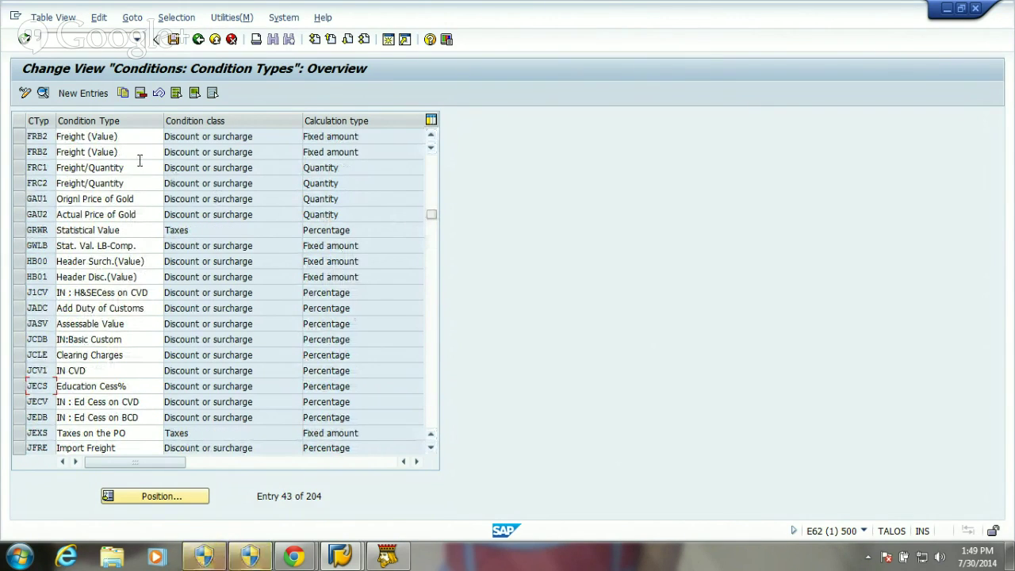
left_click(17, 139)
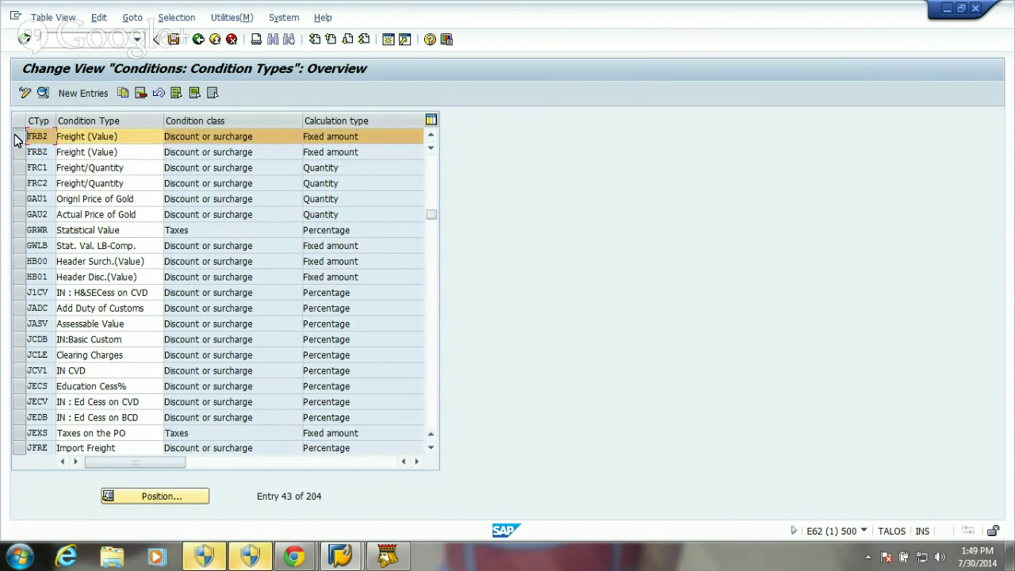
left_click(43, 93)
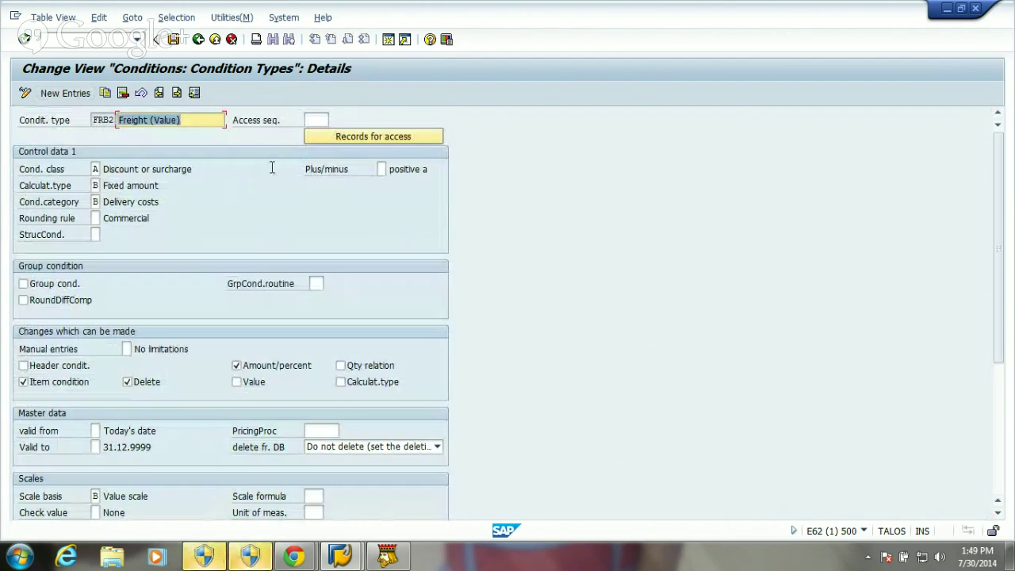
Check the access sequence setting of FRB2, and leave the condition types to display the access sequences overview from the implementation guide.
left_click(315, 117)
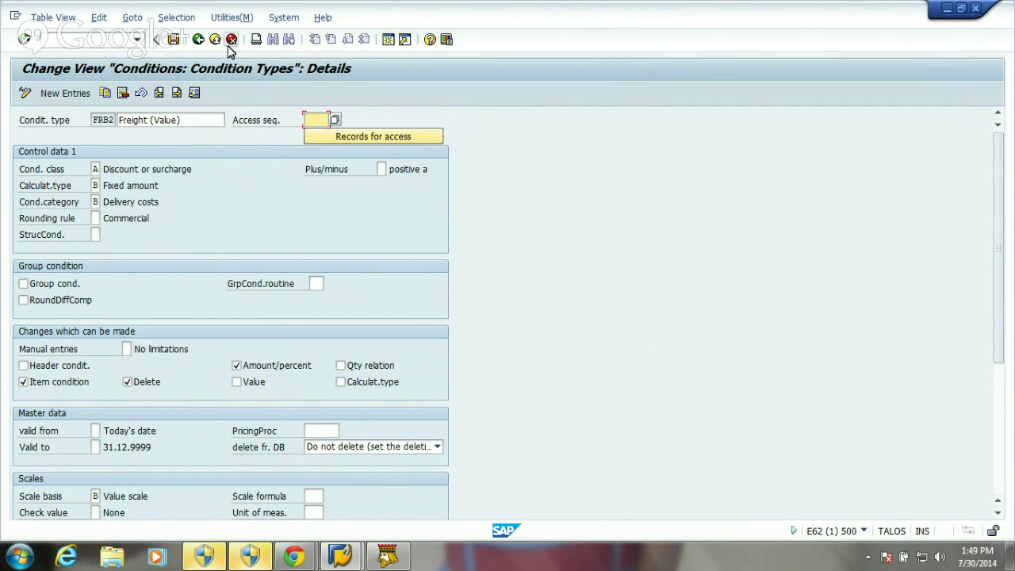
left_click(198, 40)
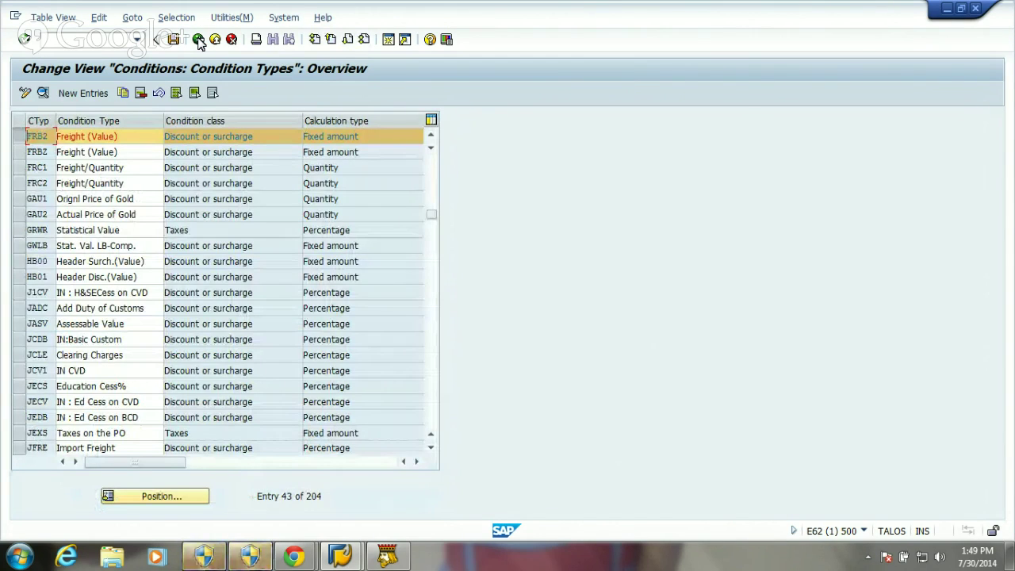
left_click(198, 39)
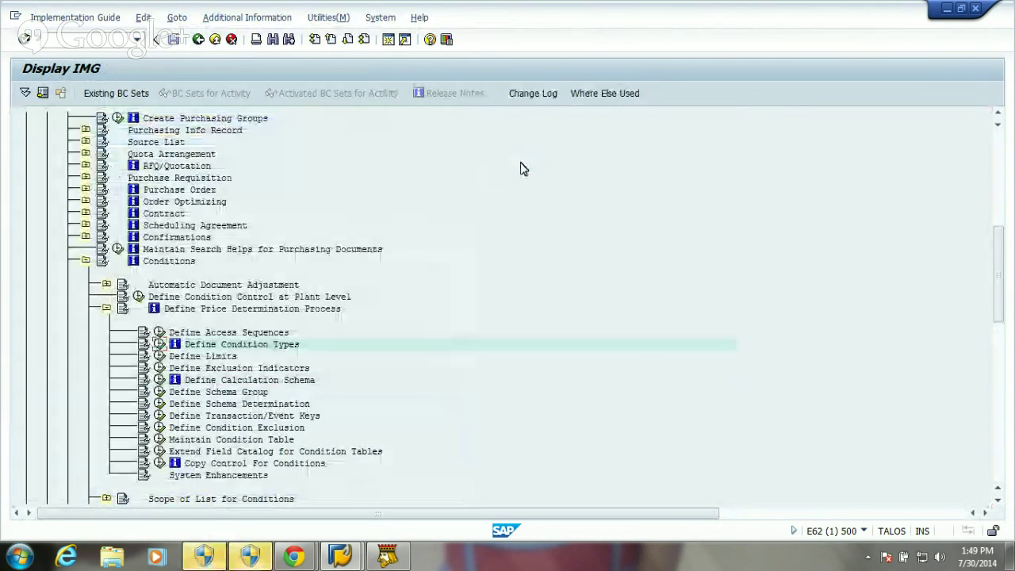
left_click(160, 344)
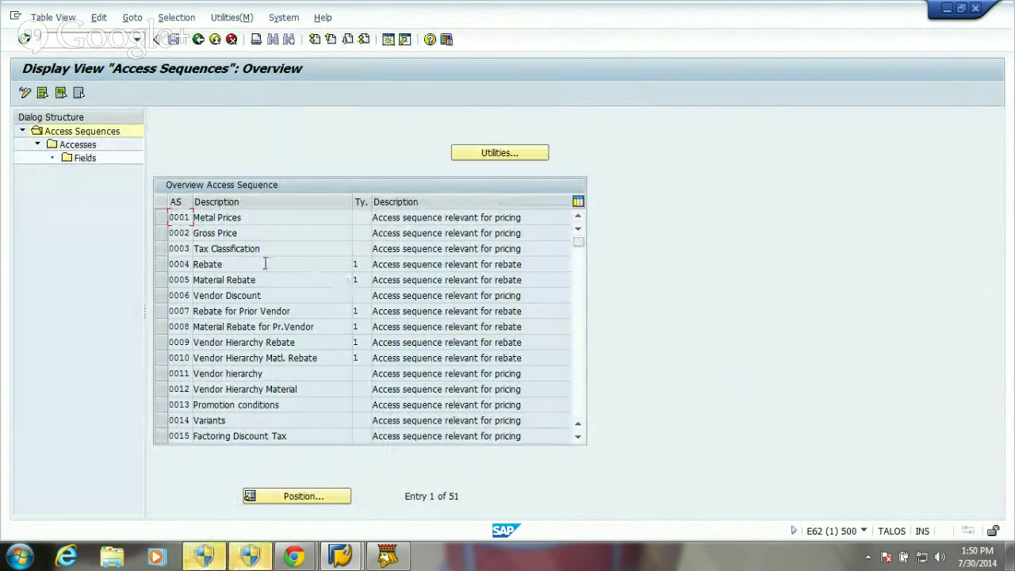
Examine access sequences 0001 Metal Prices, 0002 Gross Price and 0003 Tax Classification in the overview, leaving none of them selected.
left_click(159, 219)
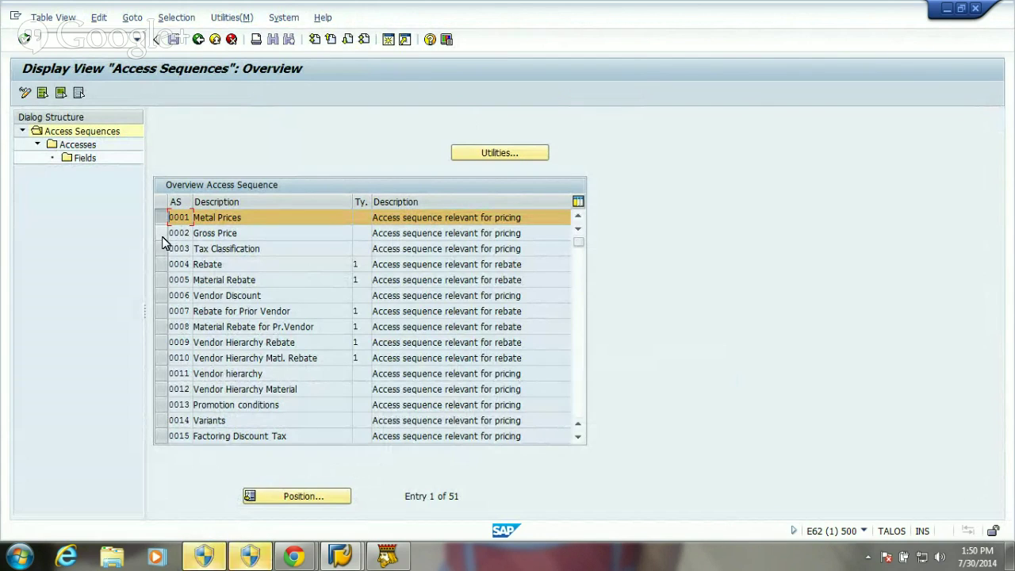
left_click(161, 235)
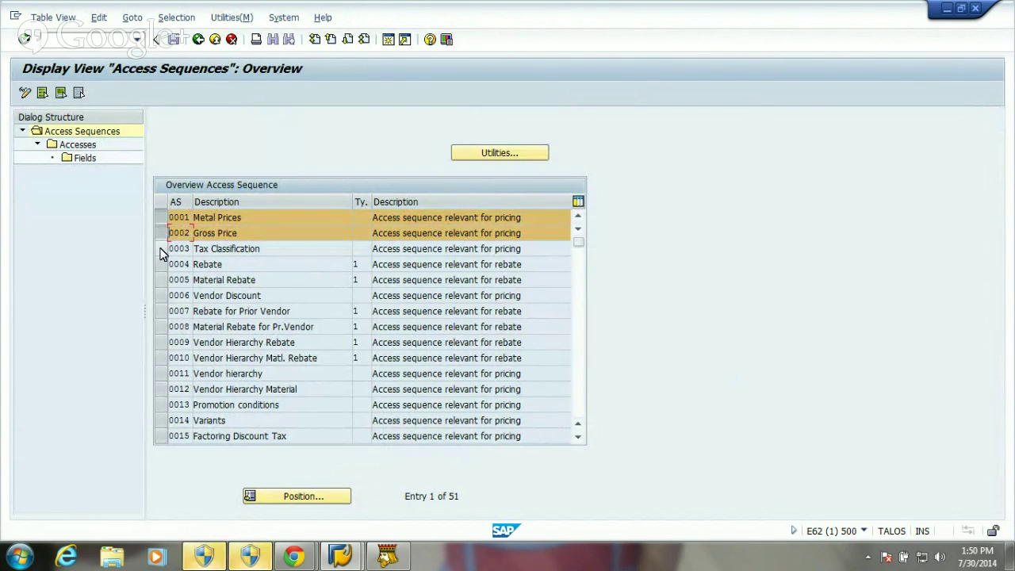
left_click(161, 250)
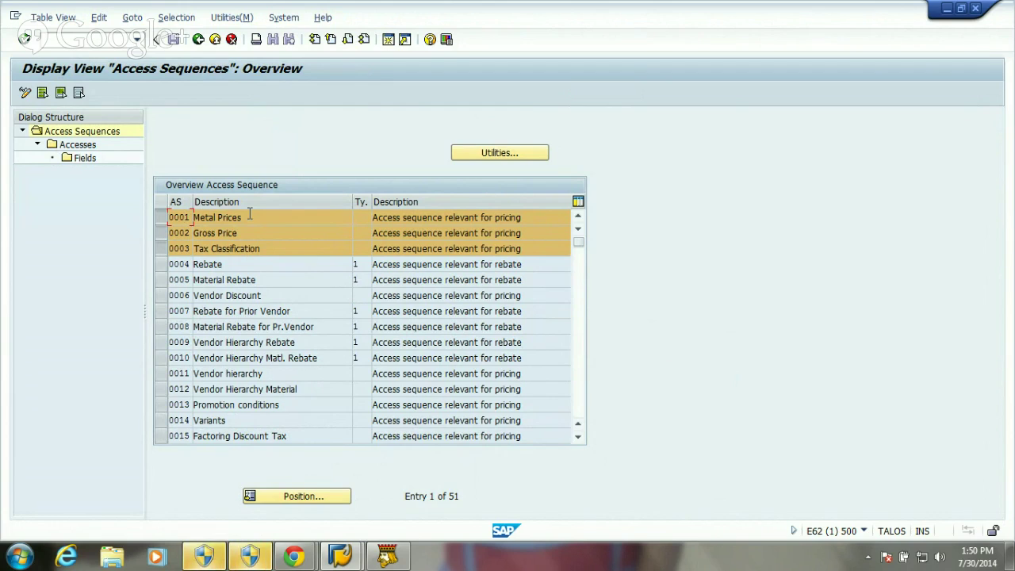
left_click(161, 249)
left_click(161, 233)
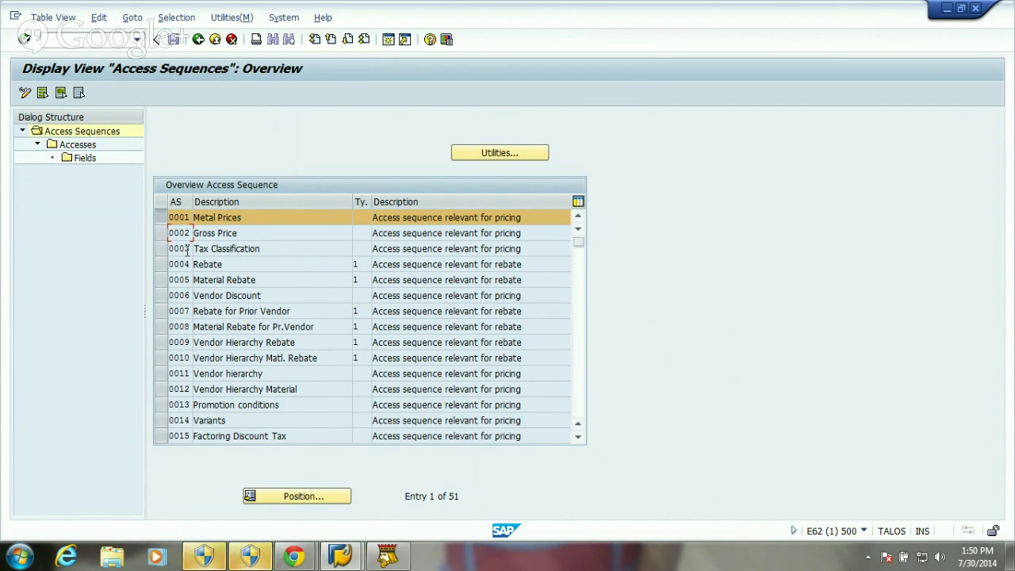
left_click(158, 222)
left_click(160, 233)
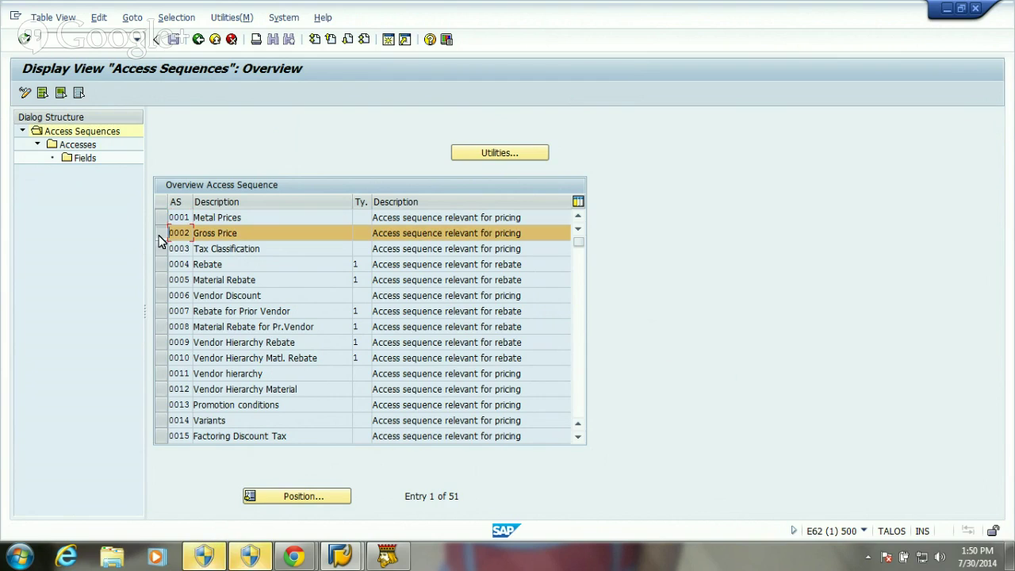
left_click(160, 235)
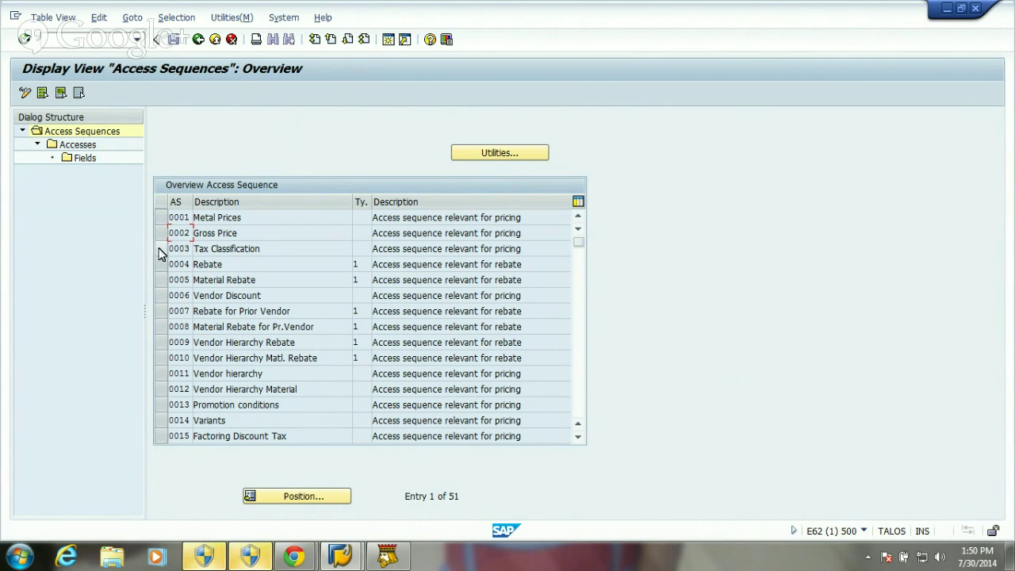
left_click(159, 249)
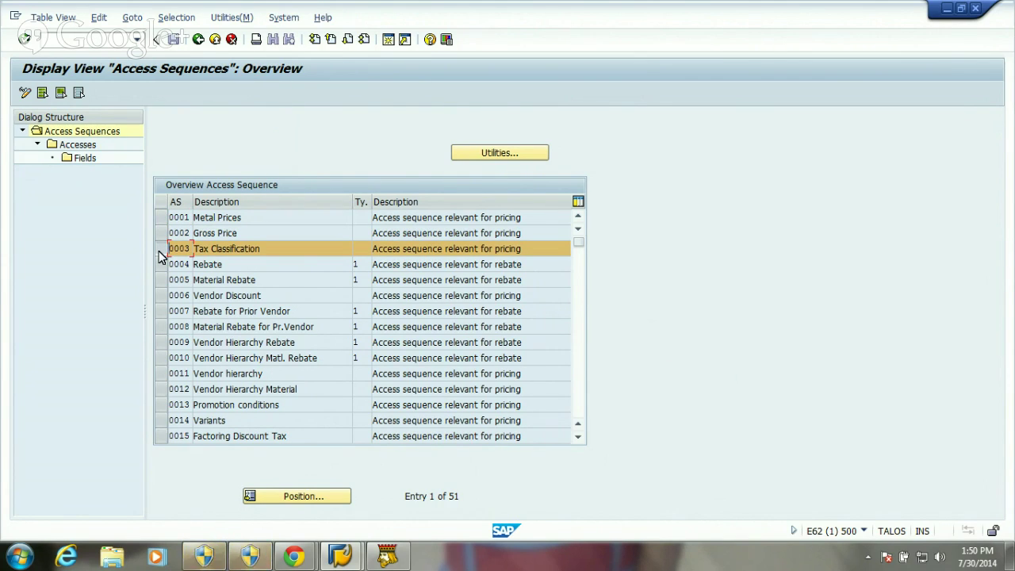
left_click(159, 251)
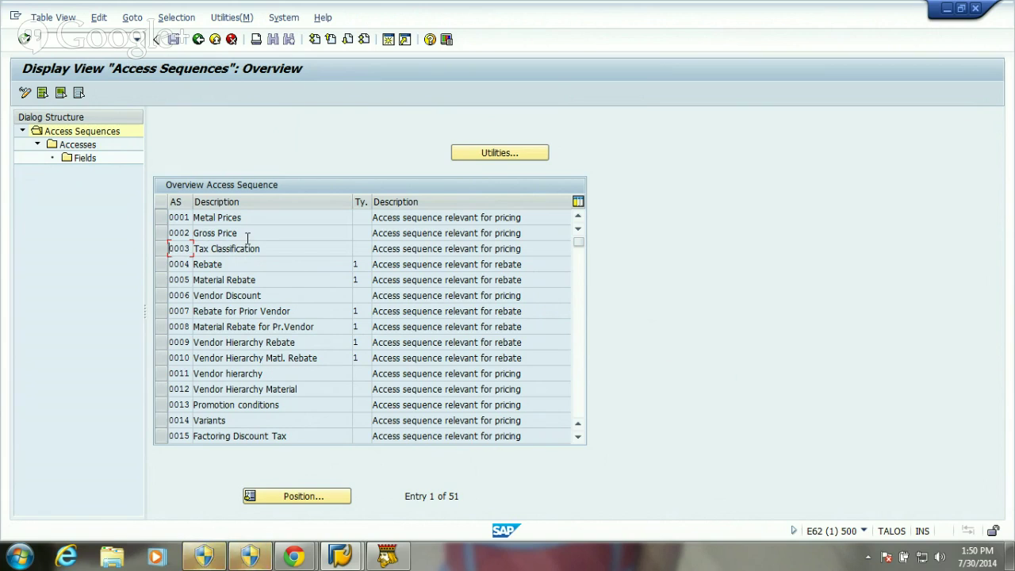
Display the accesses of access sequence 0002, Gross Price, and review the condition table numbers assigned to them.
left_click(160, 234)
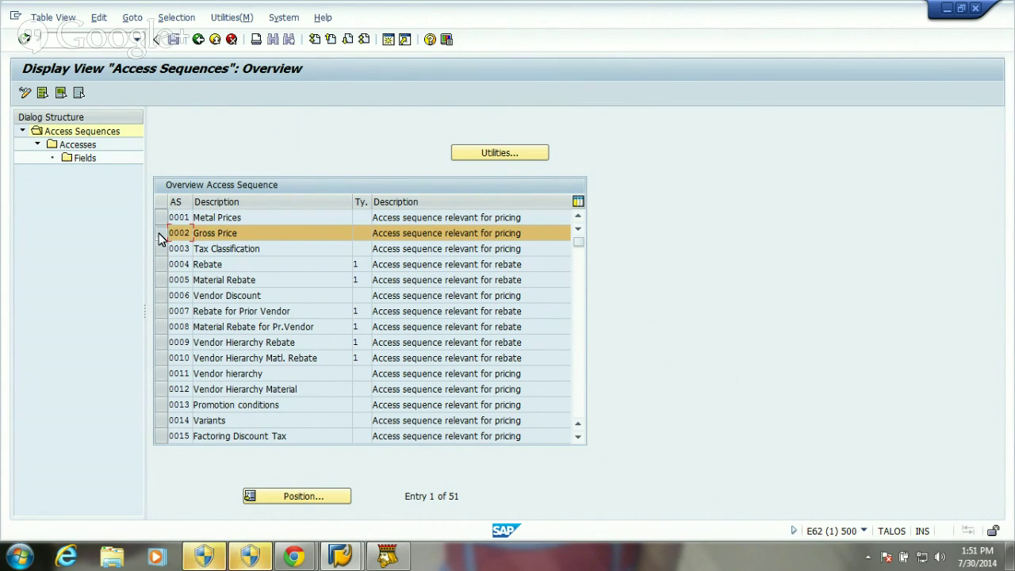
double_click(79, 145)
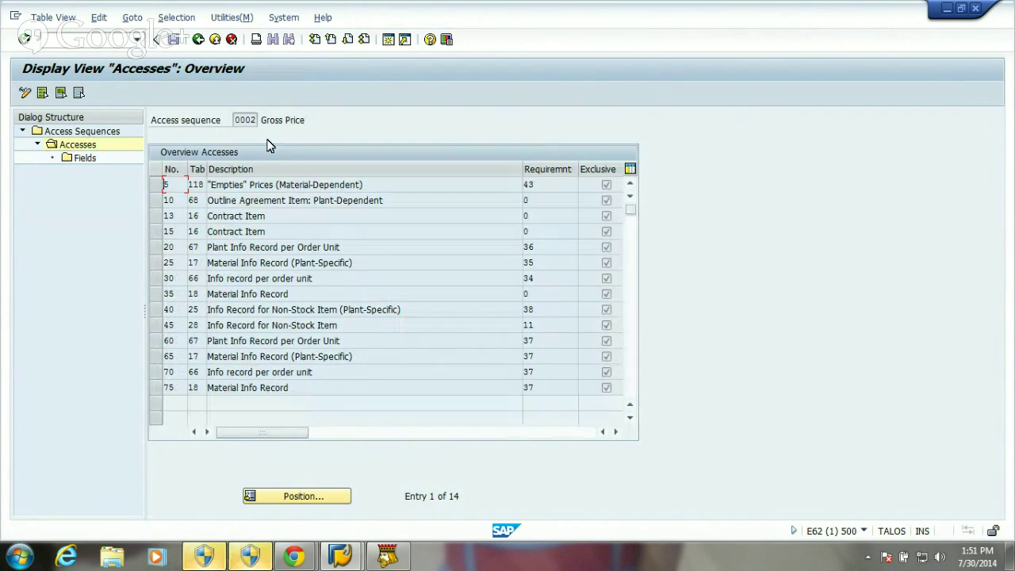
left_click(167, 184)
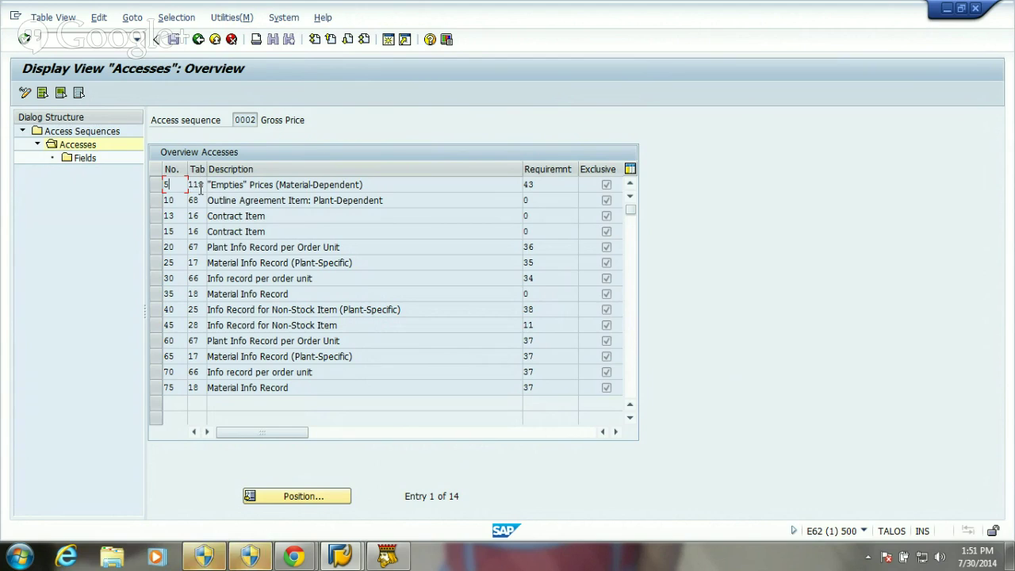
left_click(199, 185)
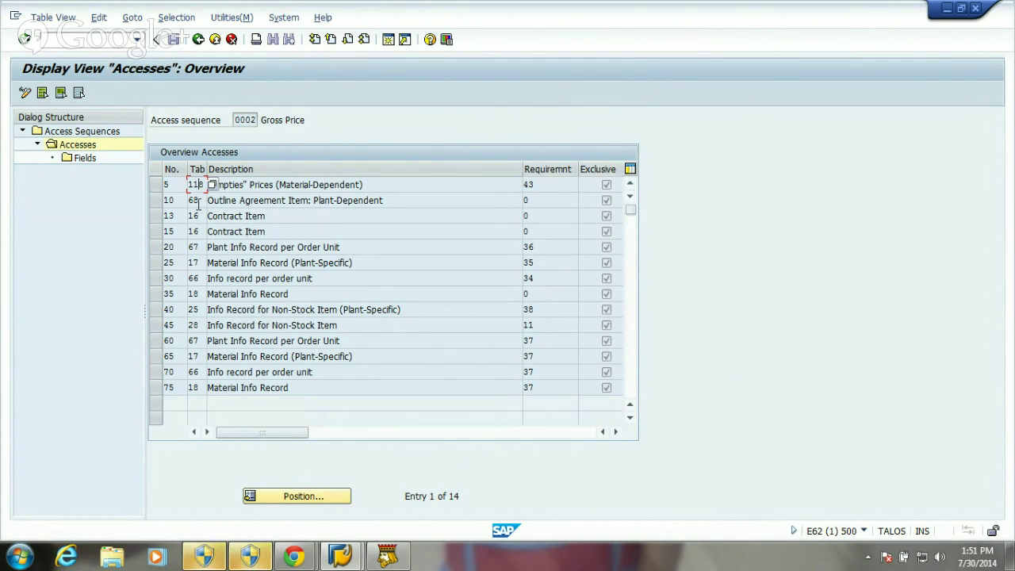
left_click(198, 200)
left_click(198, 216)
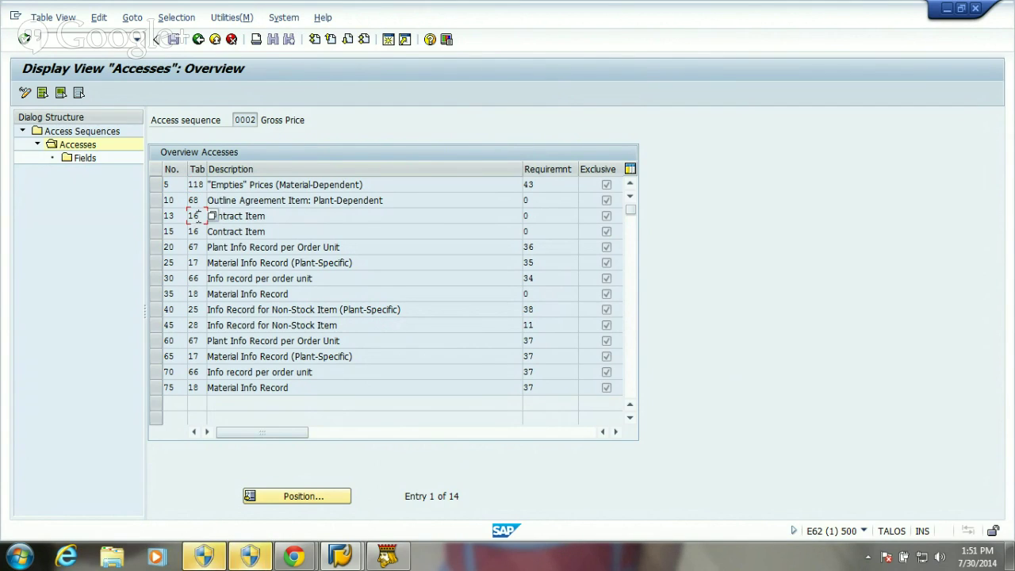
left_click(199, 231)
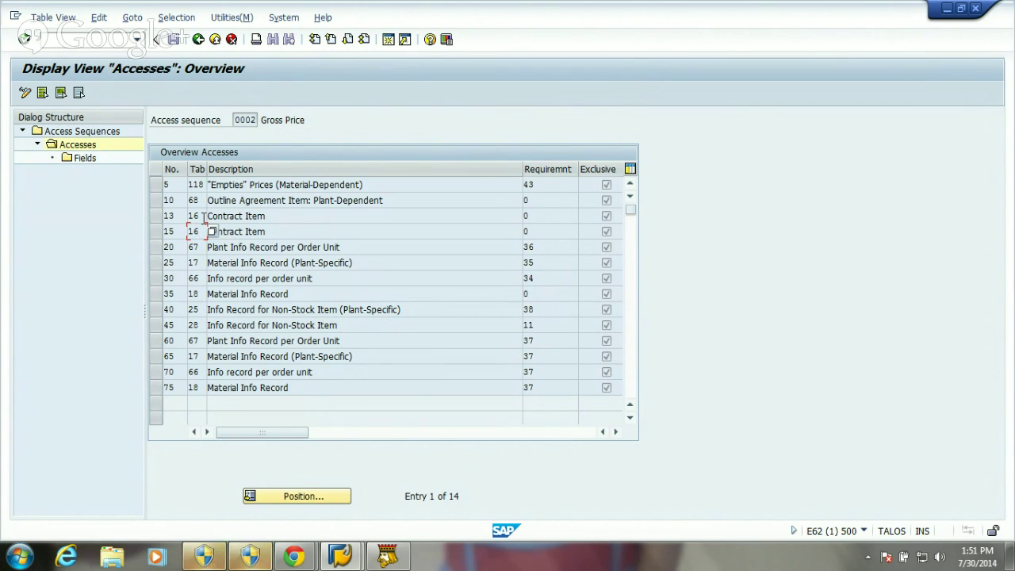
left_click(203, 216)
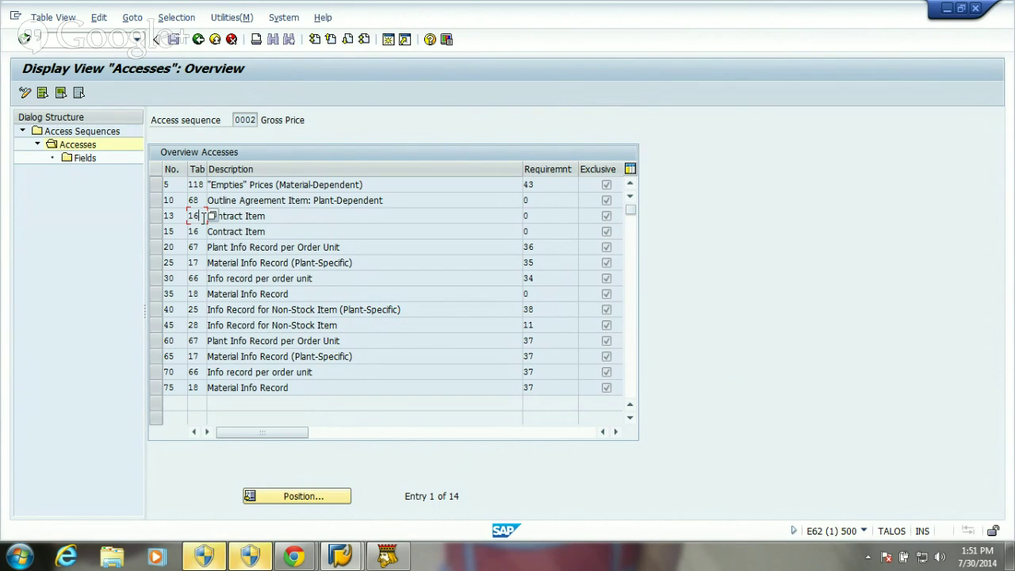
left_click(201, 262)
left_click(200, 278)
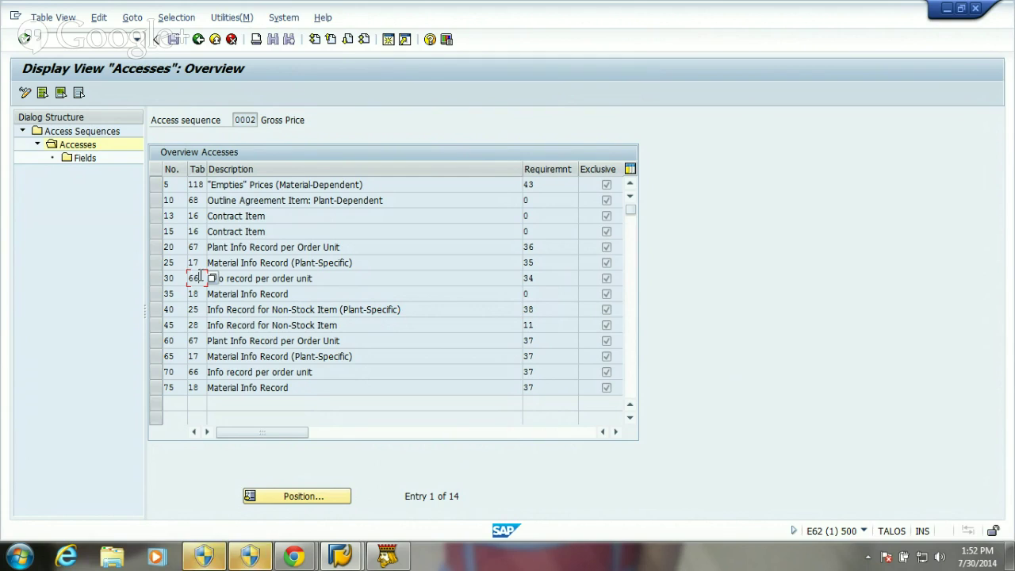
left_click(201, 262)
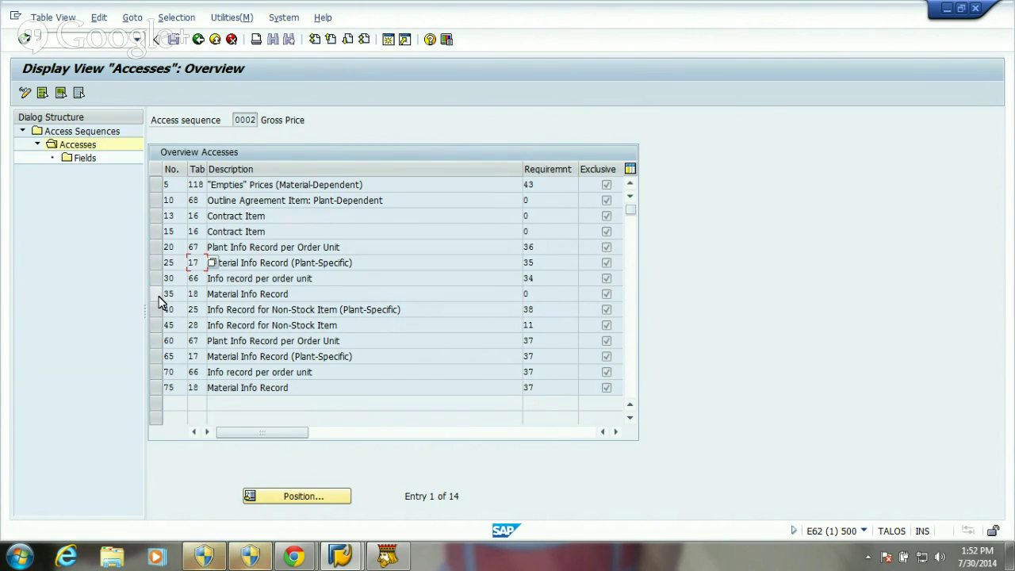
Display the fields of access 25, Material Info Record (Plant-Specific), and examine the field list starting with Vendor.
left_click(156, 263)
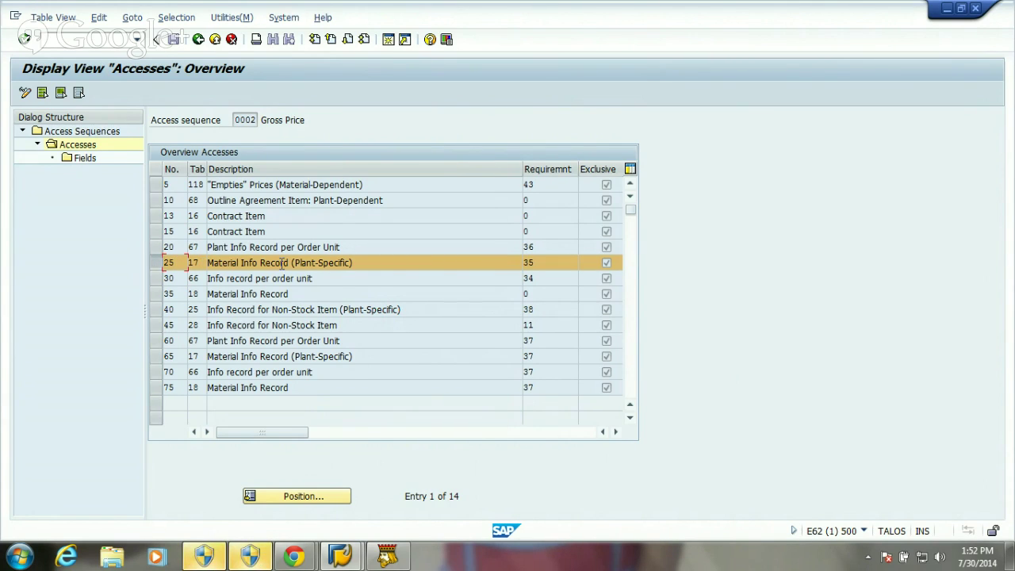
left_click(85, 159)
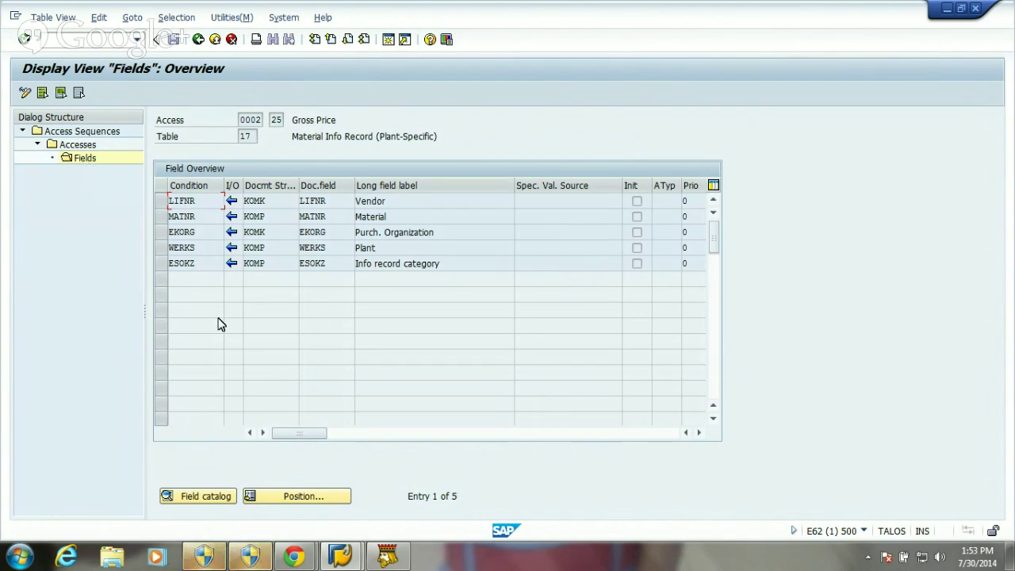
left_click(423, 204)
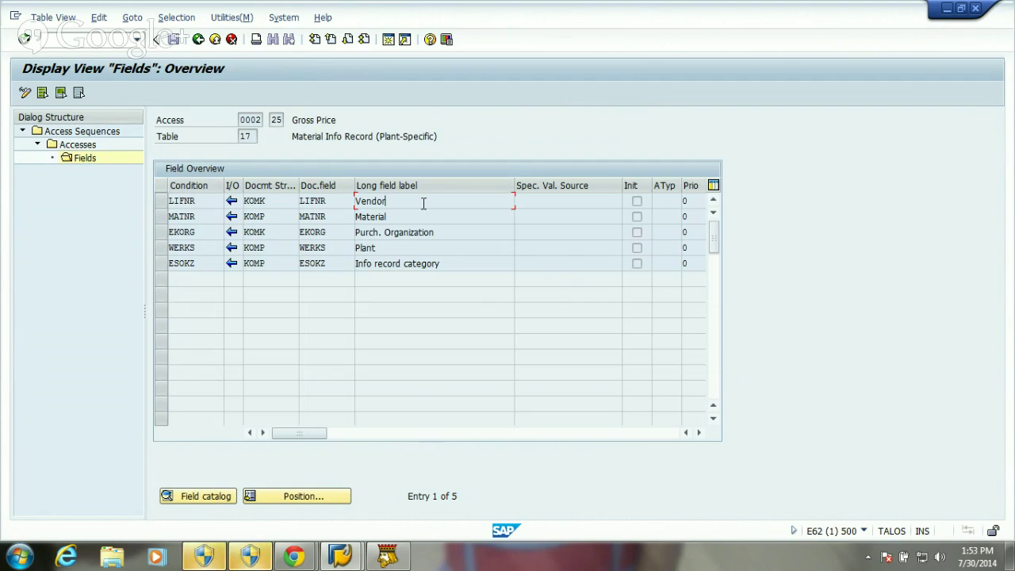
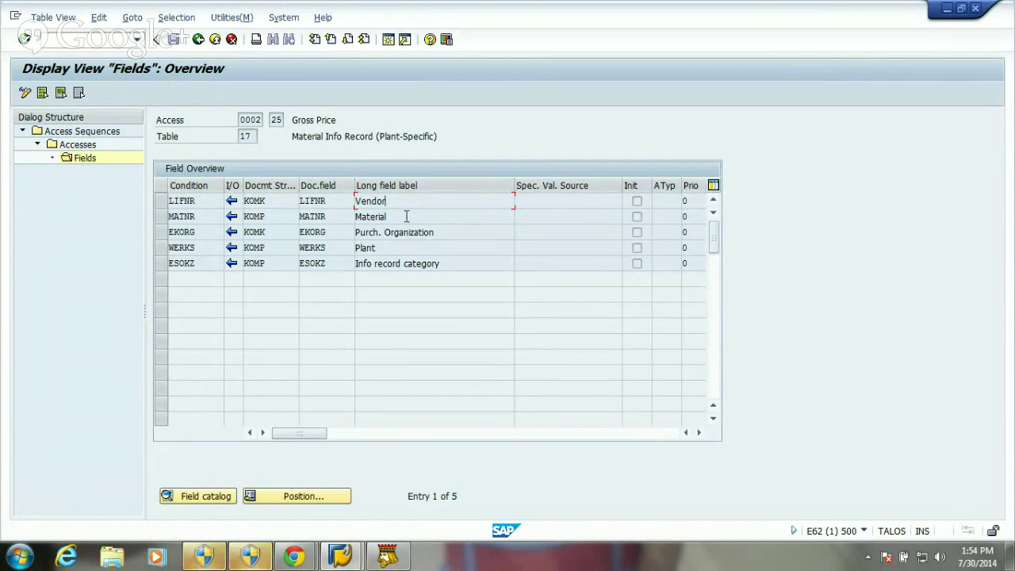
Leave the fields, accesses and access sequences views and return to the implementation guide.
left_click(198, 39)
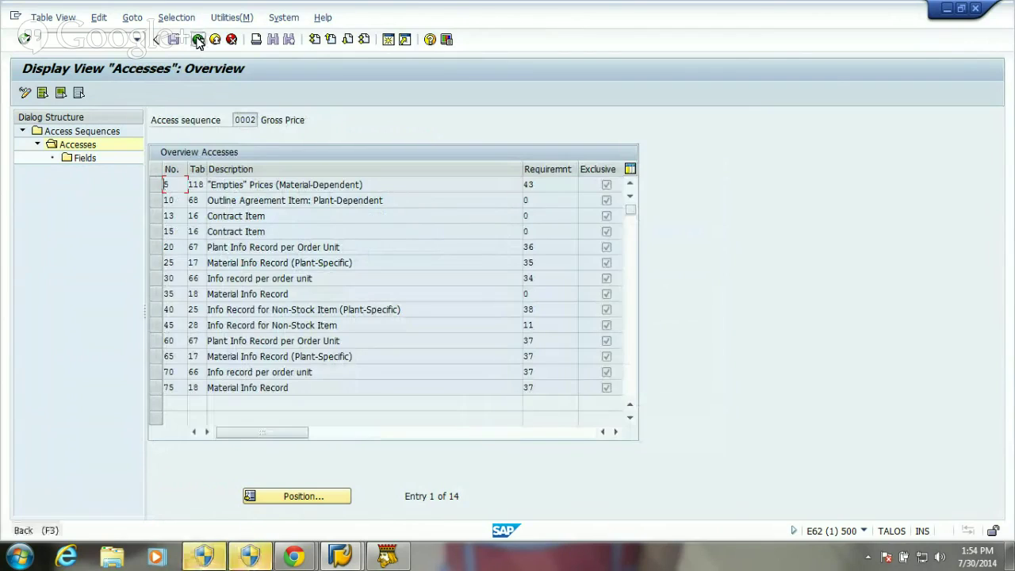
left_click(198, 40)
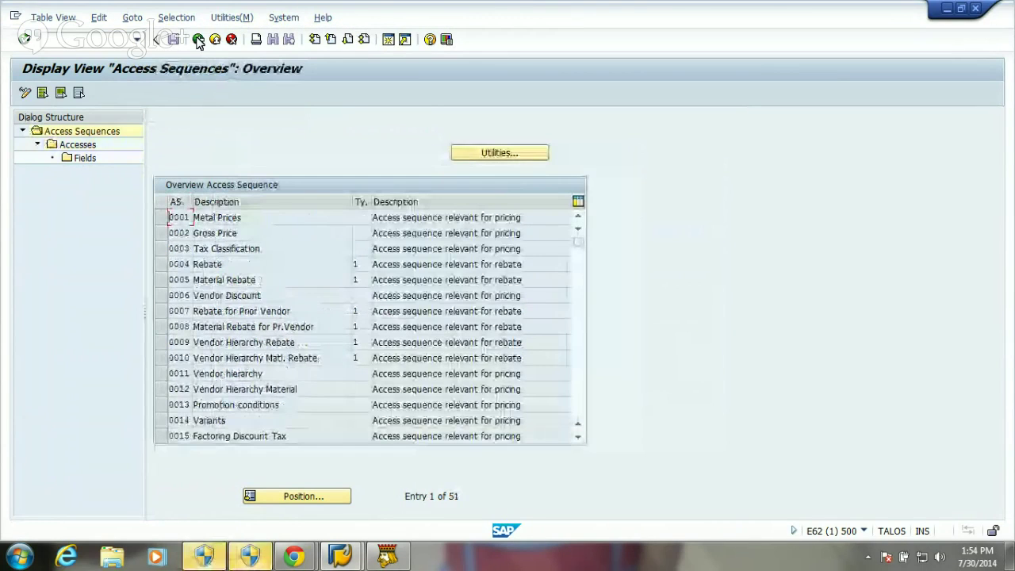
left_click(199, 40)
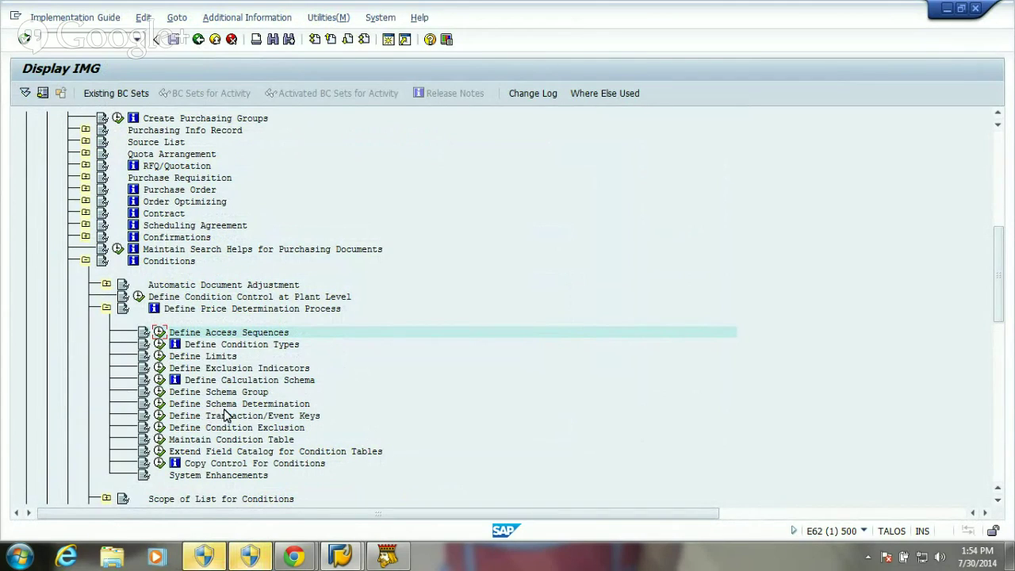
Under Define Schema Determination, display the calculation schema determination for Standard Purchase Orders.
left_click(159, 404)
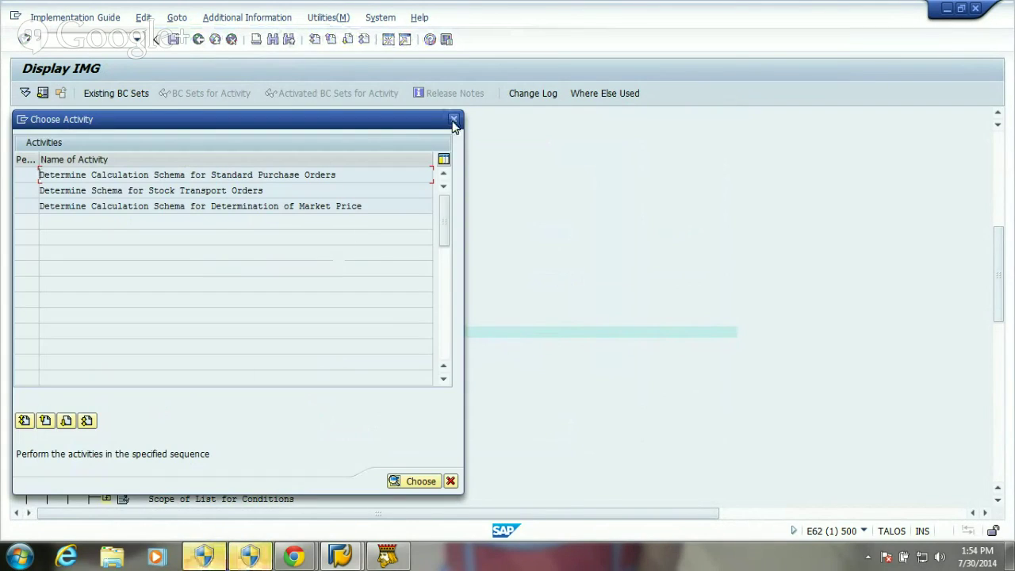
double_click(411, 179)
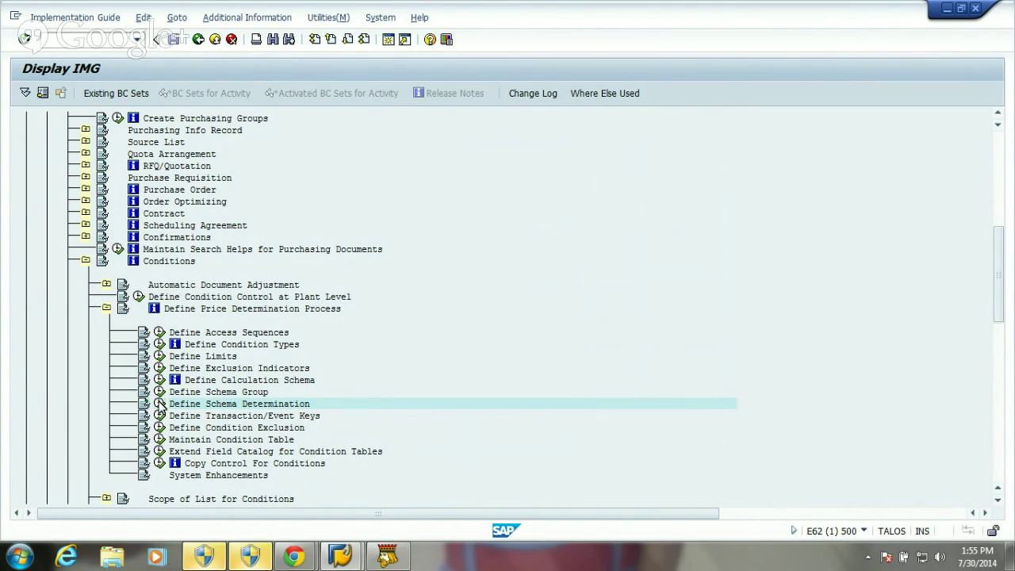
left_click(159, 403)
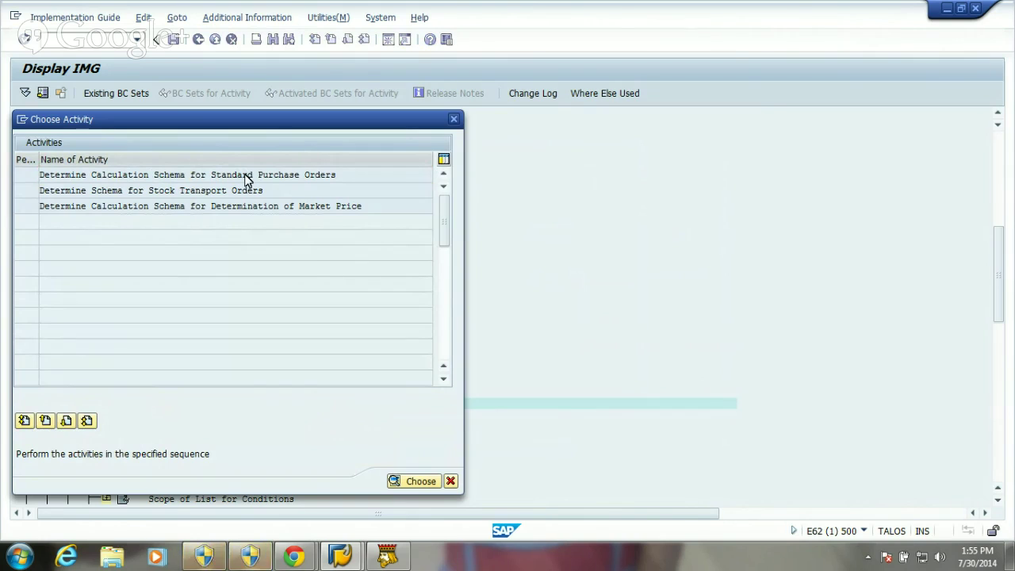
double_click(247, 177)
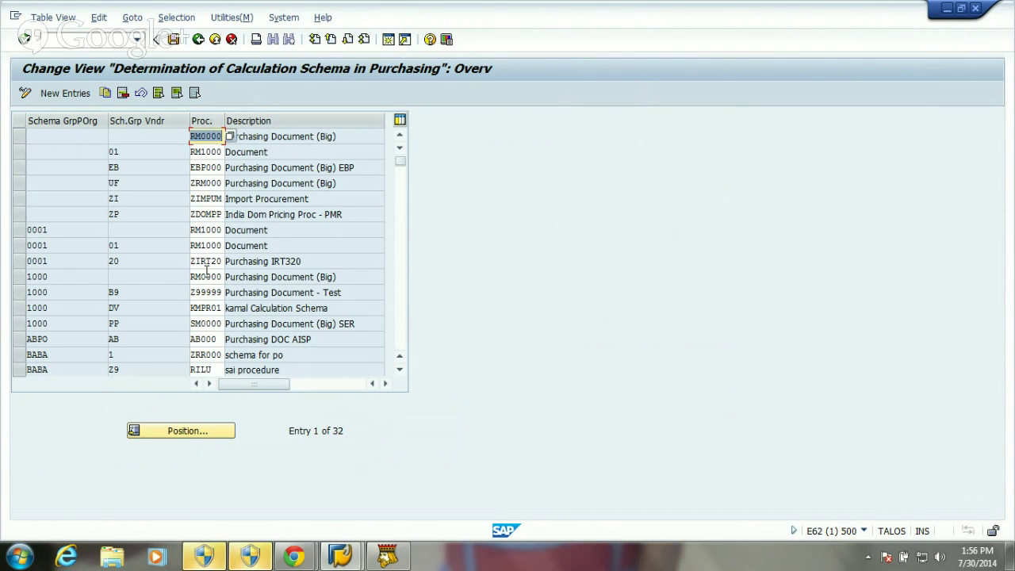
Examine the entry for purchasing organization schema group 1000, vendor schema group DV and procedure KMPR01, and return to the activity selection.
left_click(21, 310)
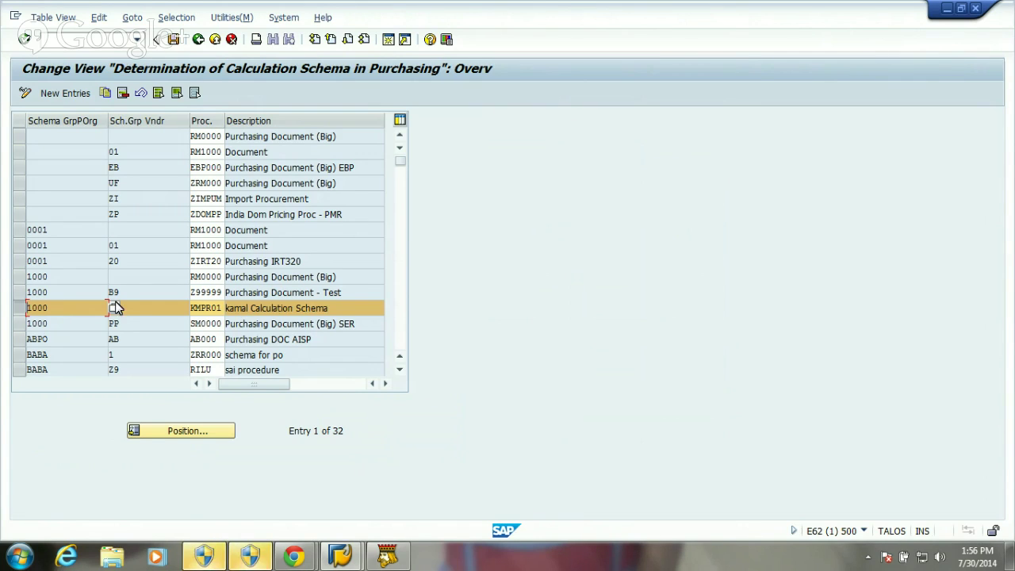
left_click(145, 304)
type("DV")
left_click(212, 307)
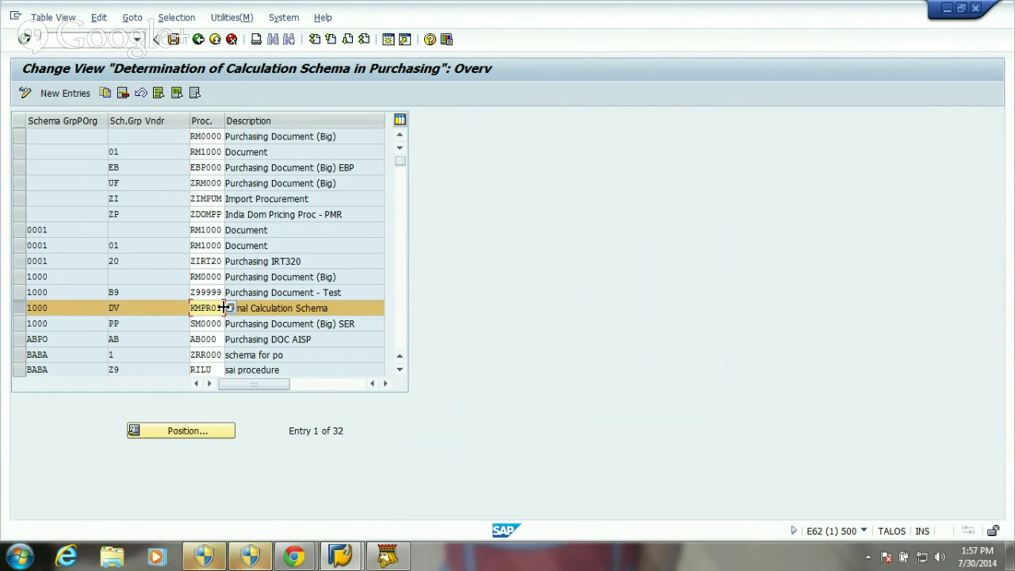
left_click(198, 40)
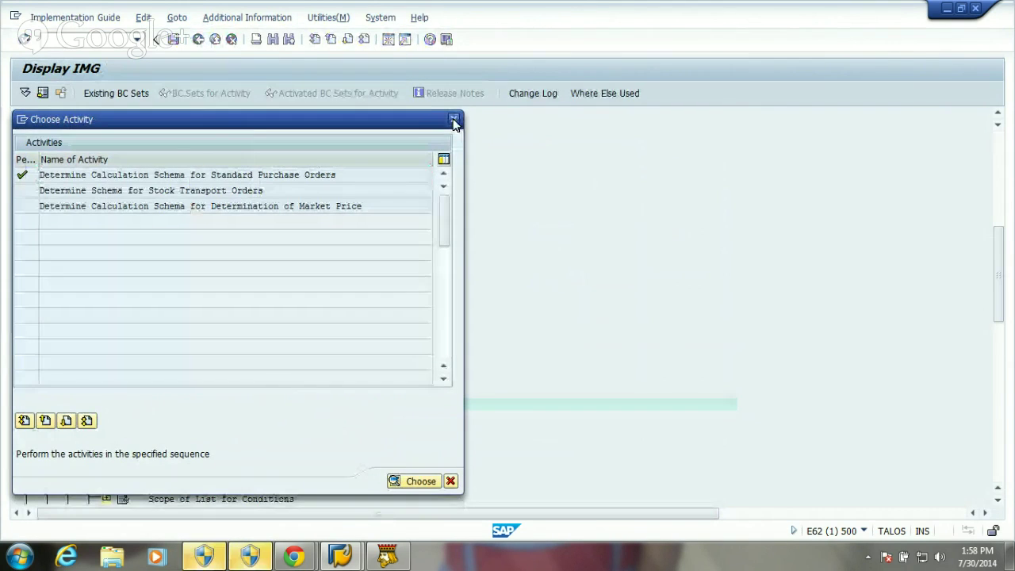
Close the activity selection and display the control data of calculation schema KMPR01 under Define Calculation Schema.
left_click(453, 119)
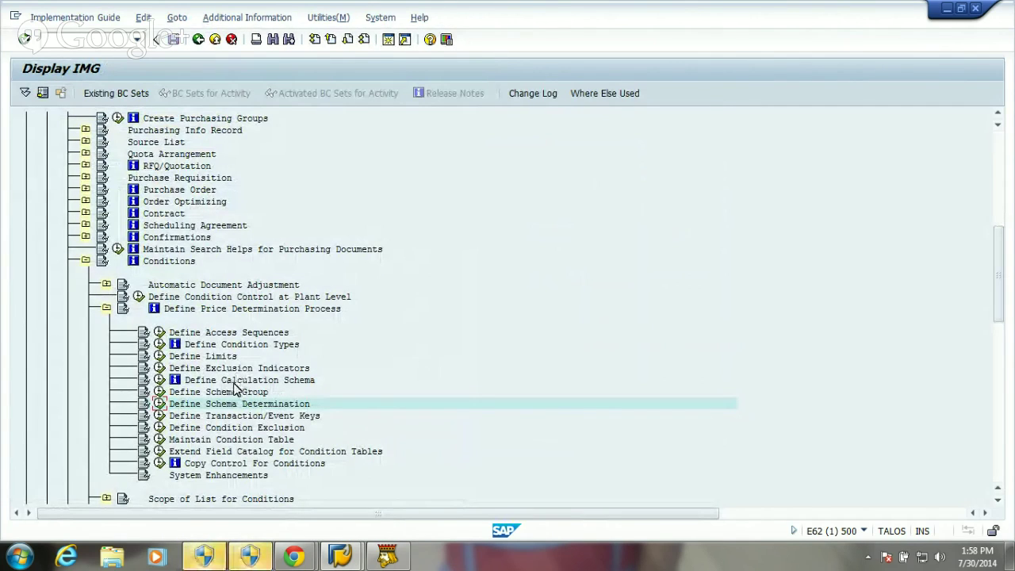
left_click(159, 380)
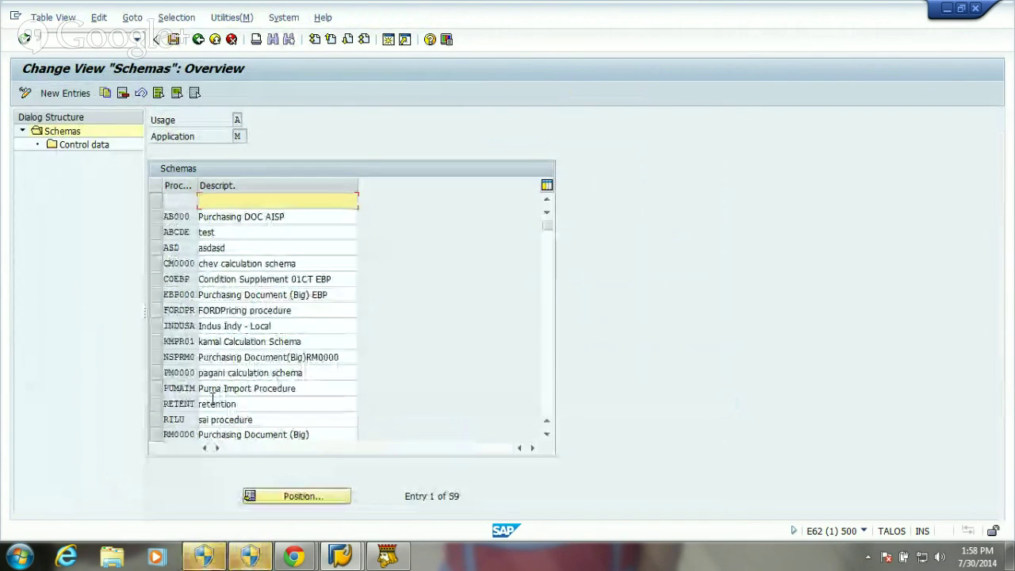
left_click(156, 341)
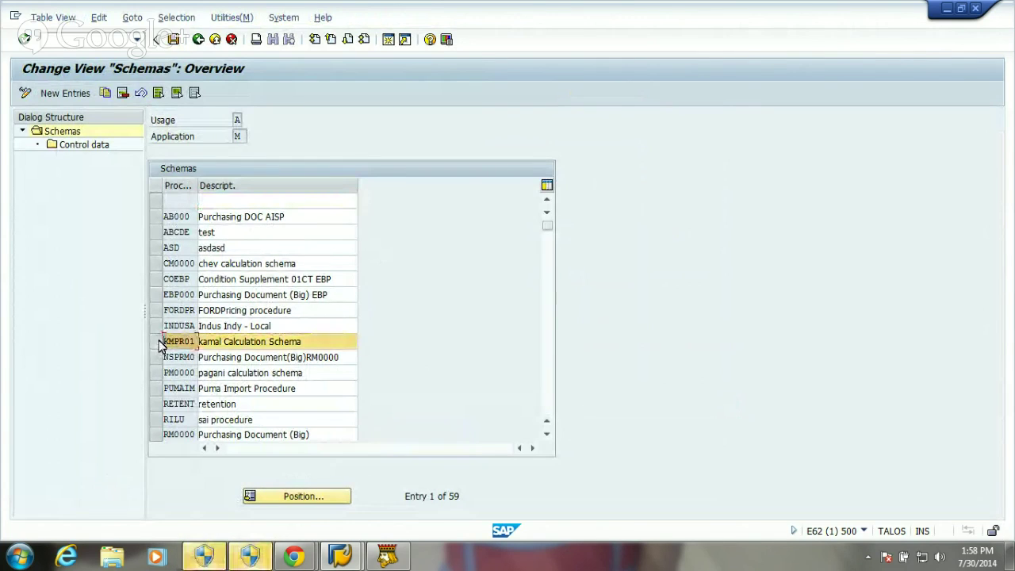
double_click(84, 144)
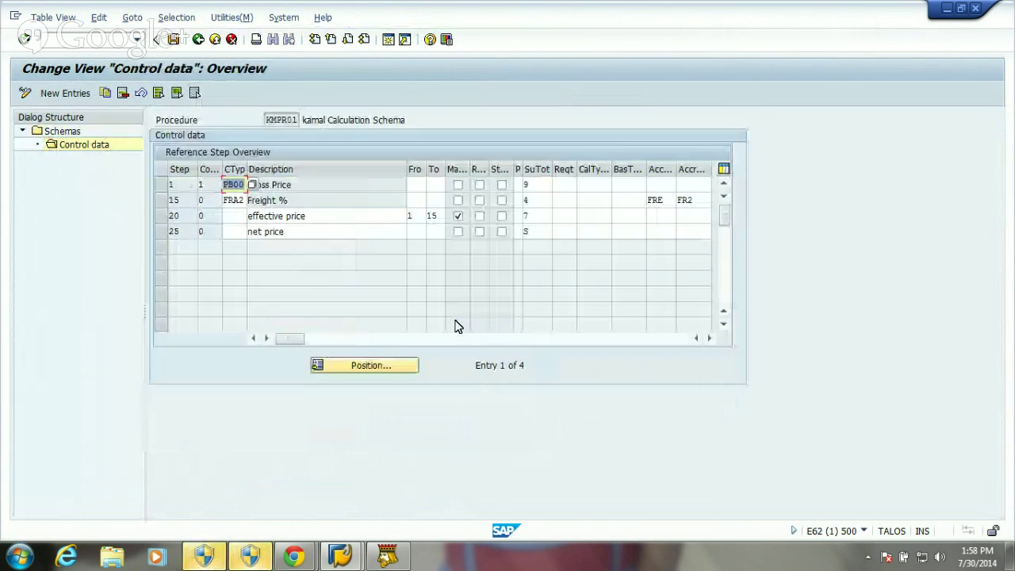
Examine the Gross Price, Freight %, effective price and net price steps in the KMPR01 control data.
left_click(389, 235)
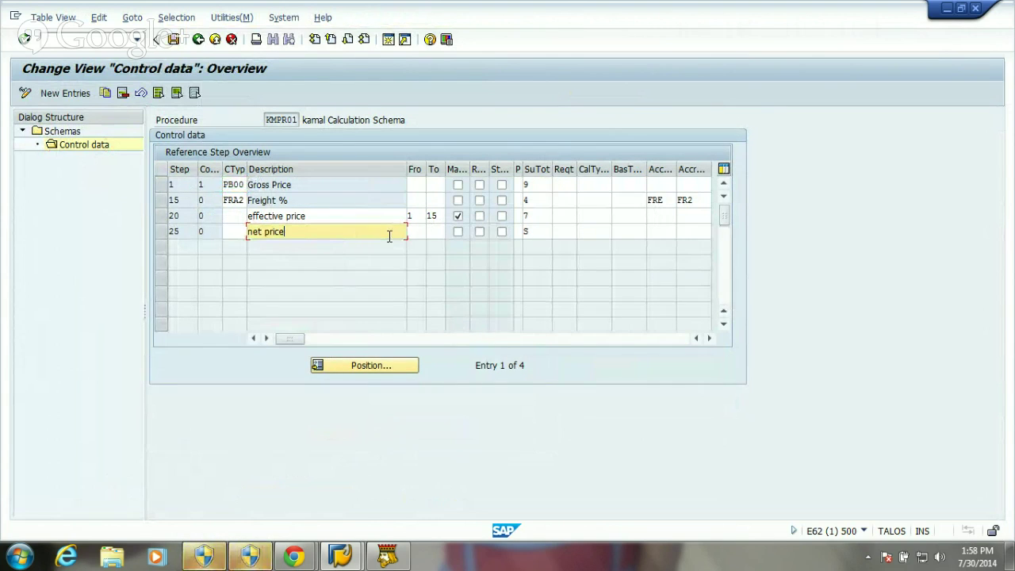
left_click(295, 184)
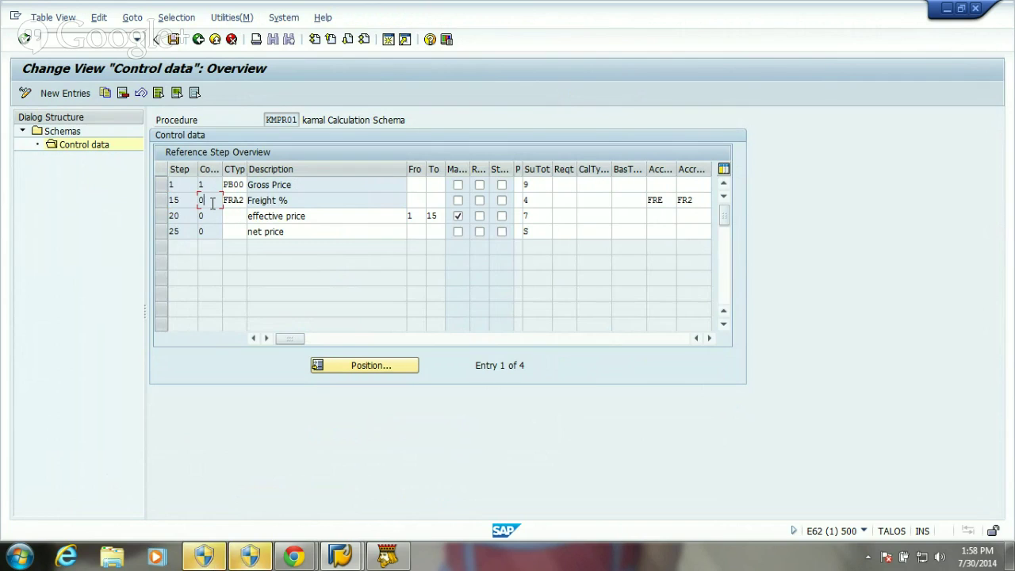
double_click(312, 200)
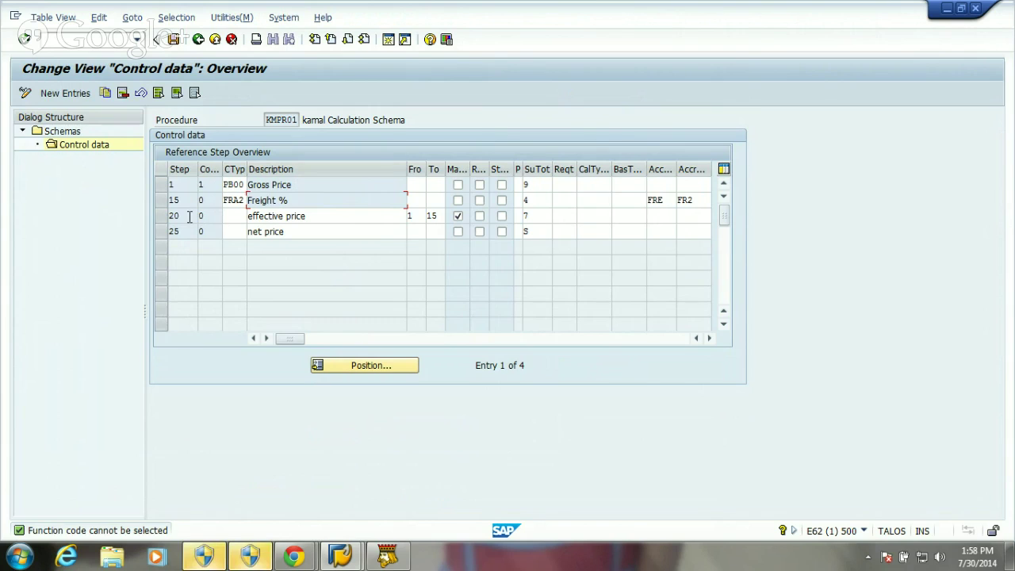
left_click(332, 216)
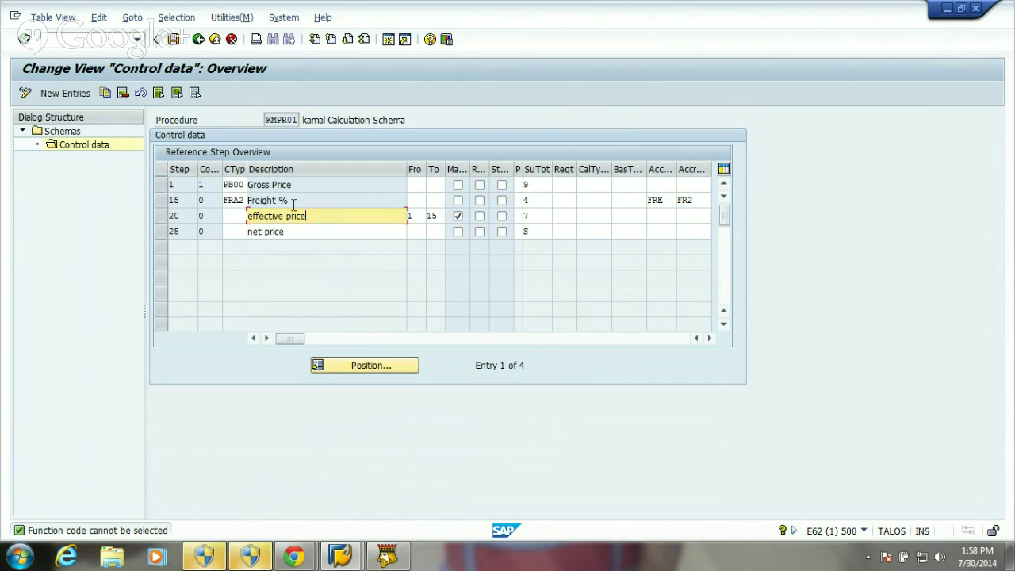
left_click(333, 234)
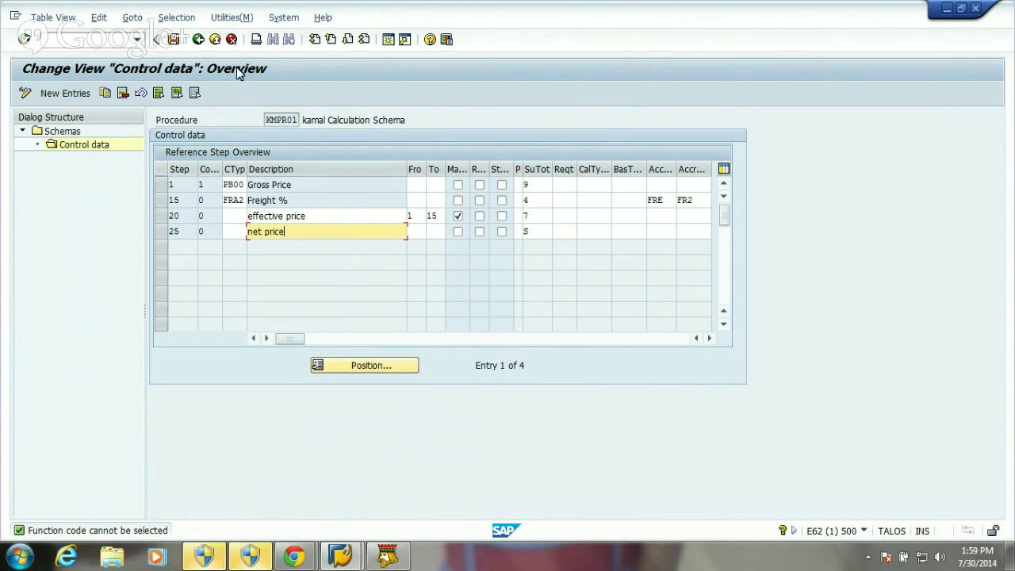
Open the Create Purchase Order transaction in a new session and hide the document overview.
left_click(387, 39)
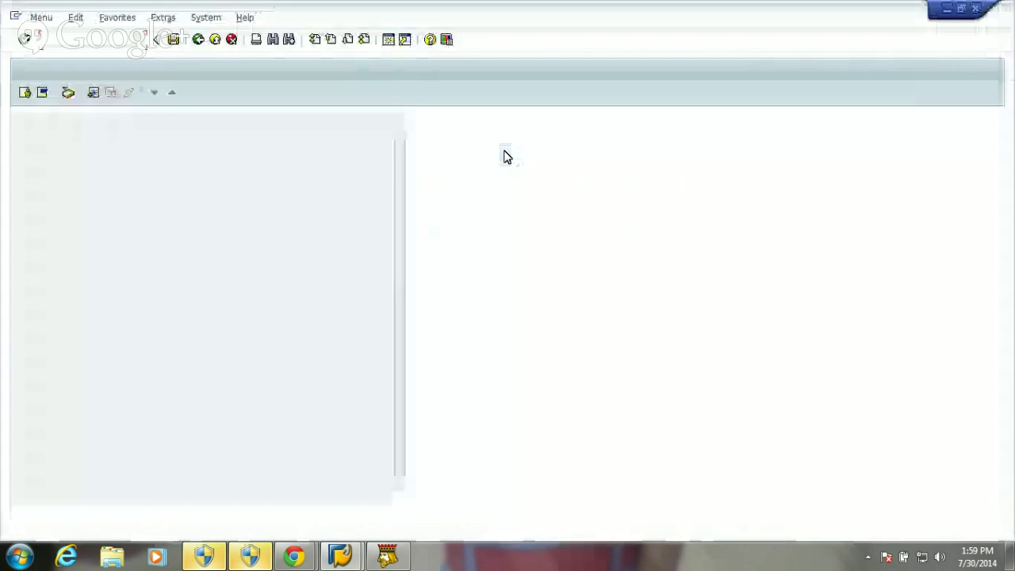
left_click(113, 39)
type("pa30")
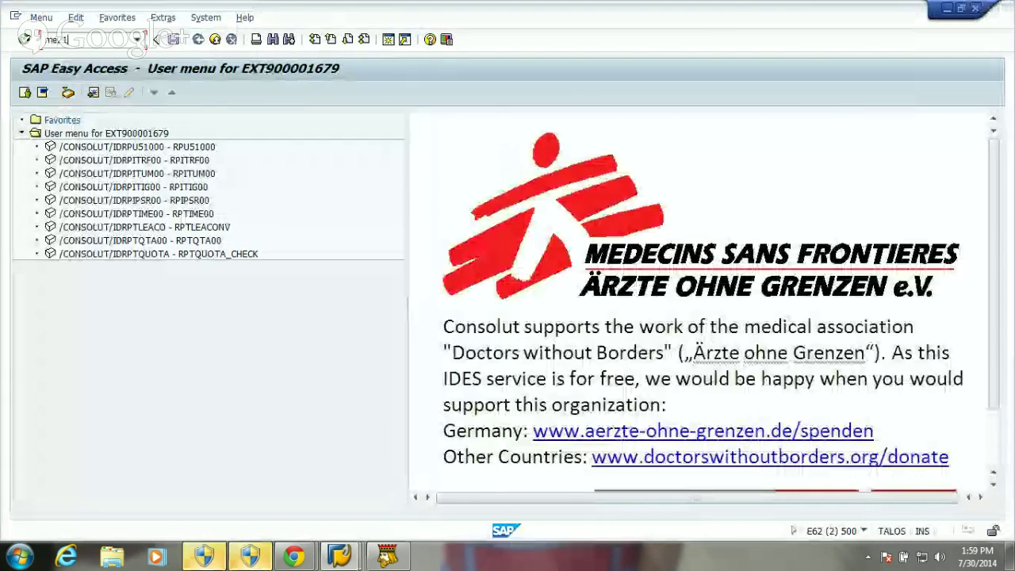
key("Return")
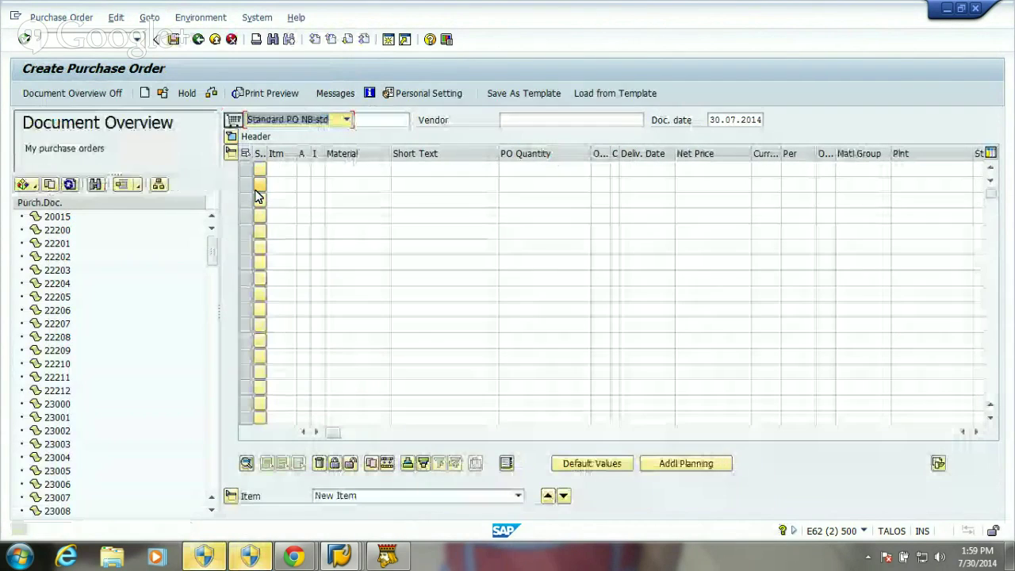
left_click(86, 93)
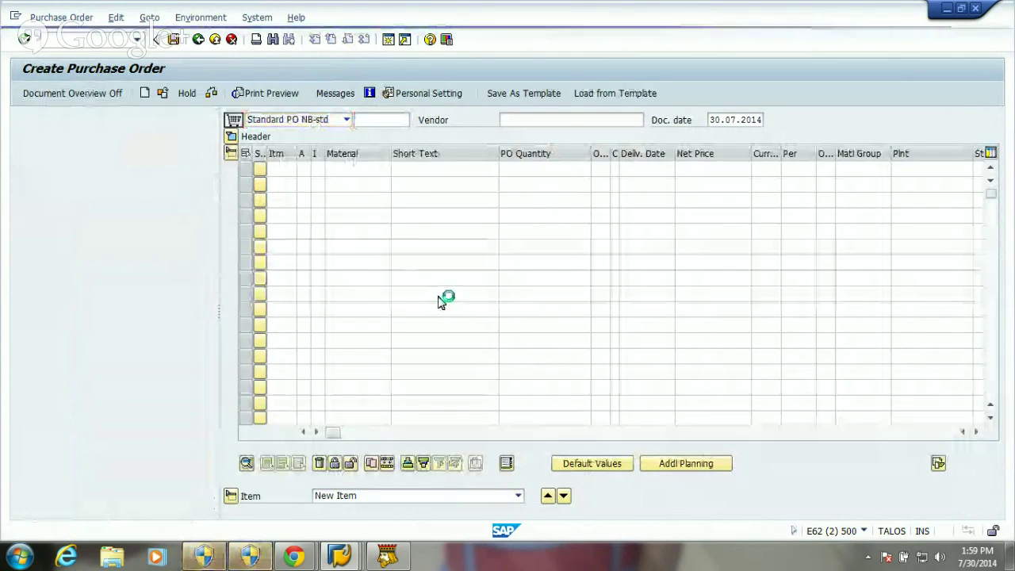
Set the purchase order's vendor to 1000, purchasing organization to 1000, purchasing group to 001 and company code to 1000.
left_click(354, 121)
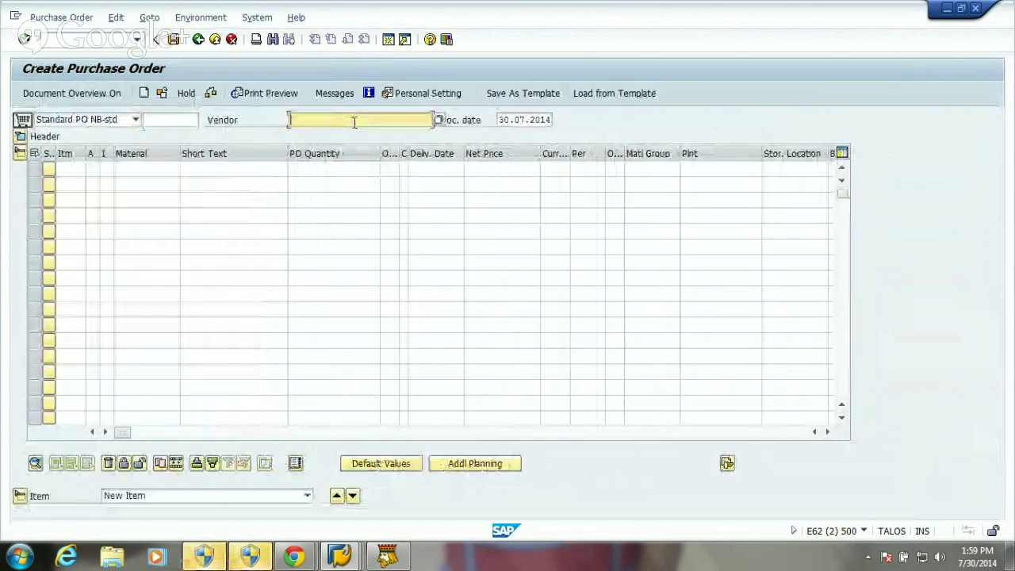
type("1000")
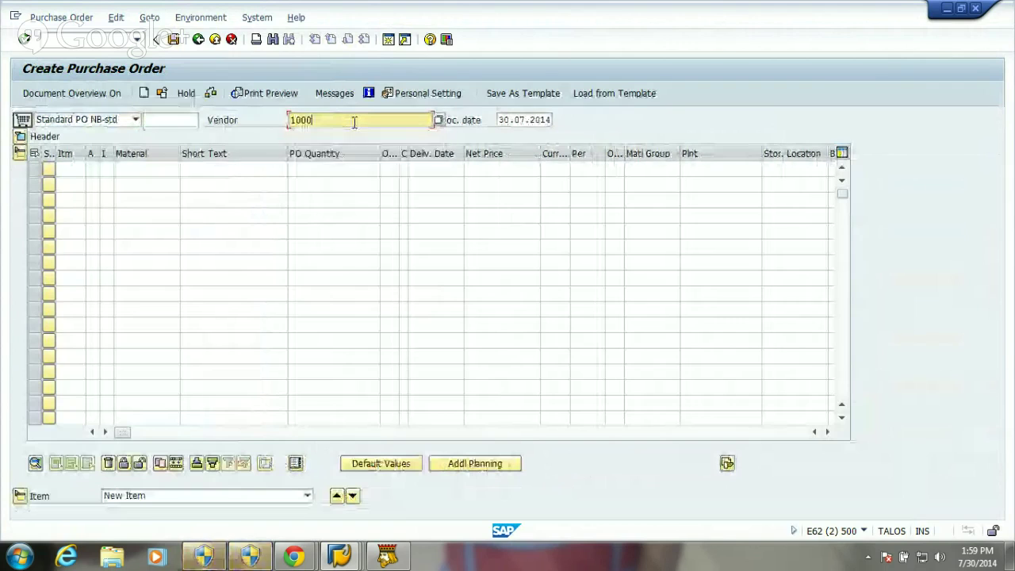
left_click(20, 137)
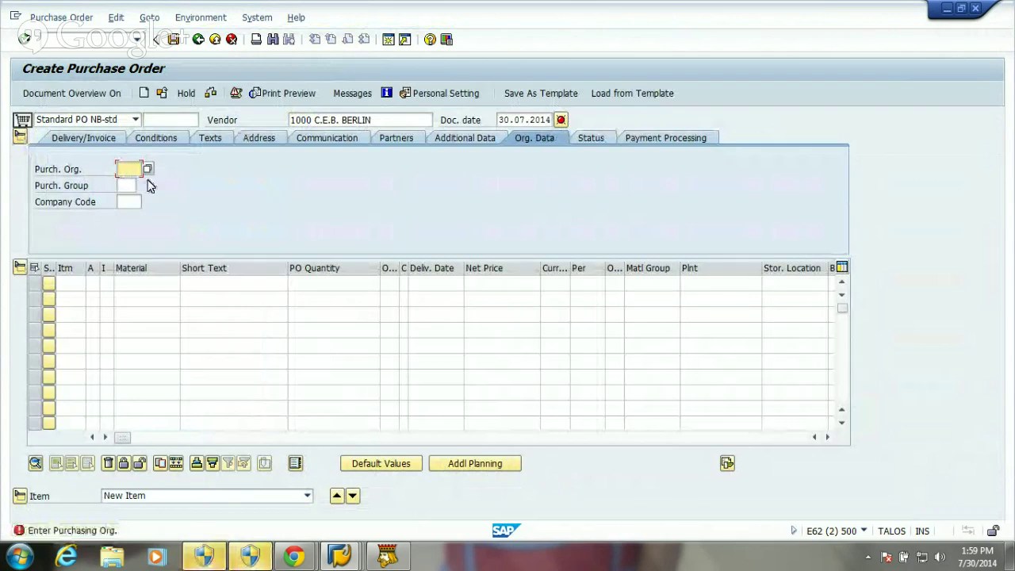
type("1")
left_click(151, 186)
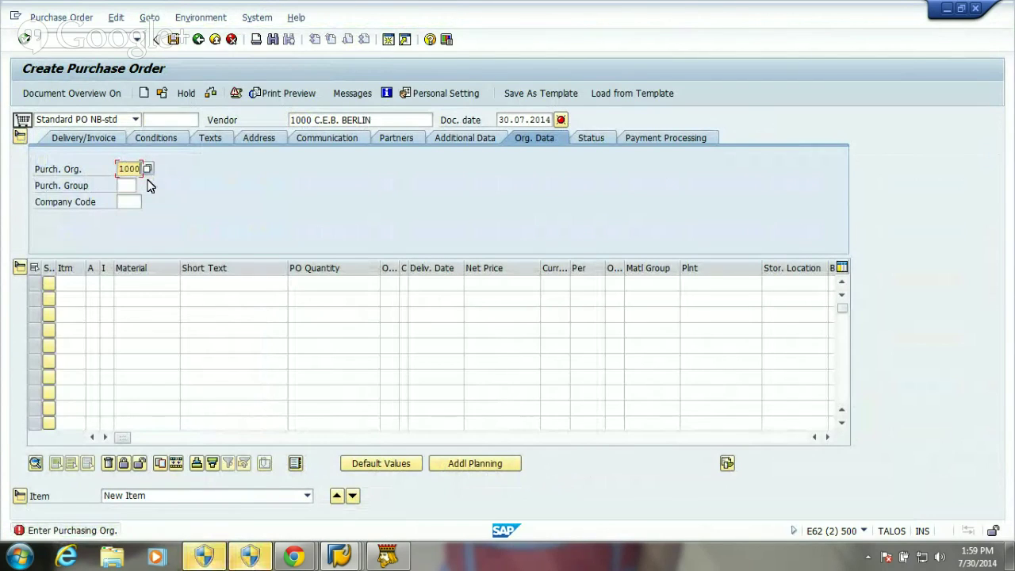
left_click(125, 183)
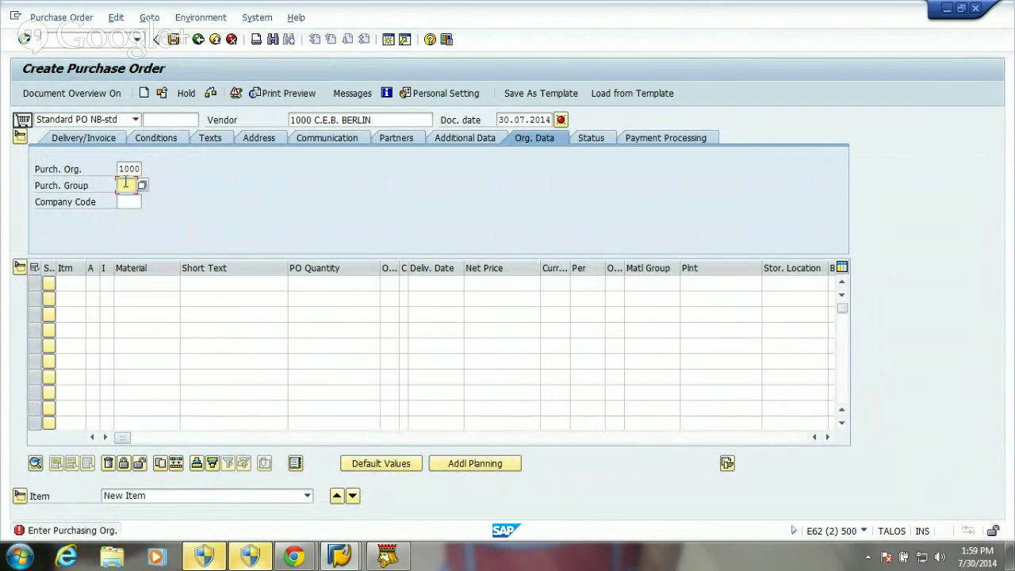
type("0")
key("Down")
key("Return")
left_click(132, 203)
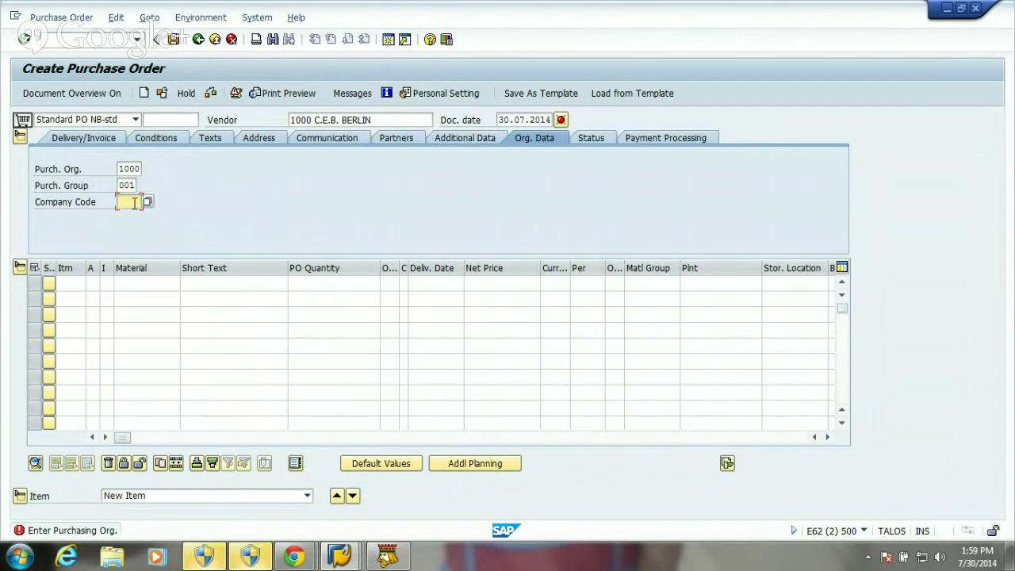
type("1000")
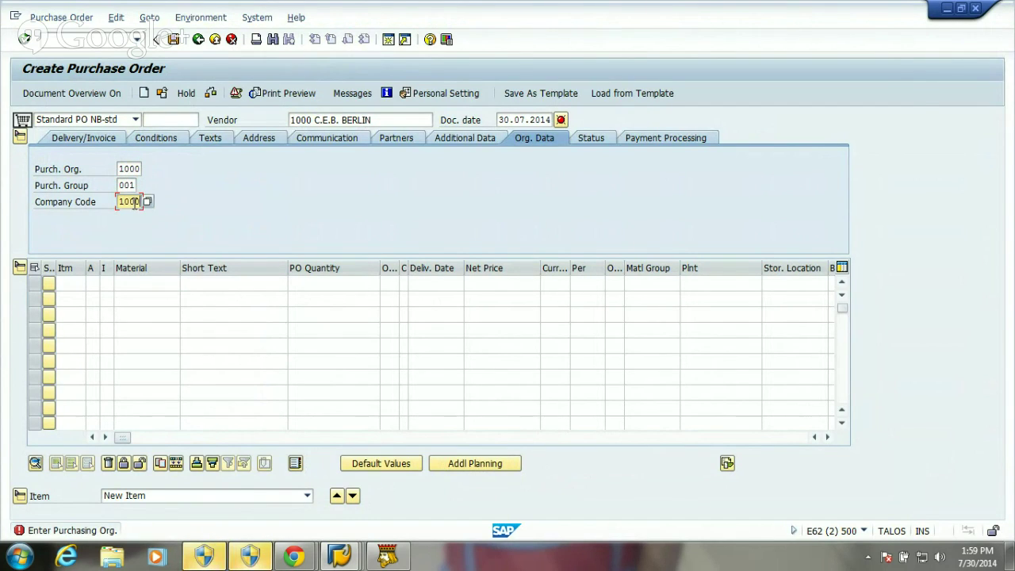
Enter the first item with material 100-101, PO quantity 5 and plant 1000.
left_click(152, 281)
type("1")
key("Down")
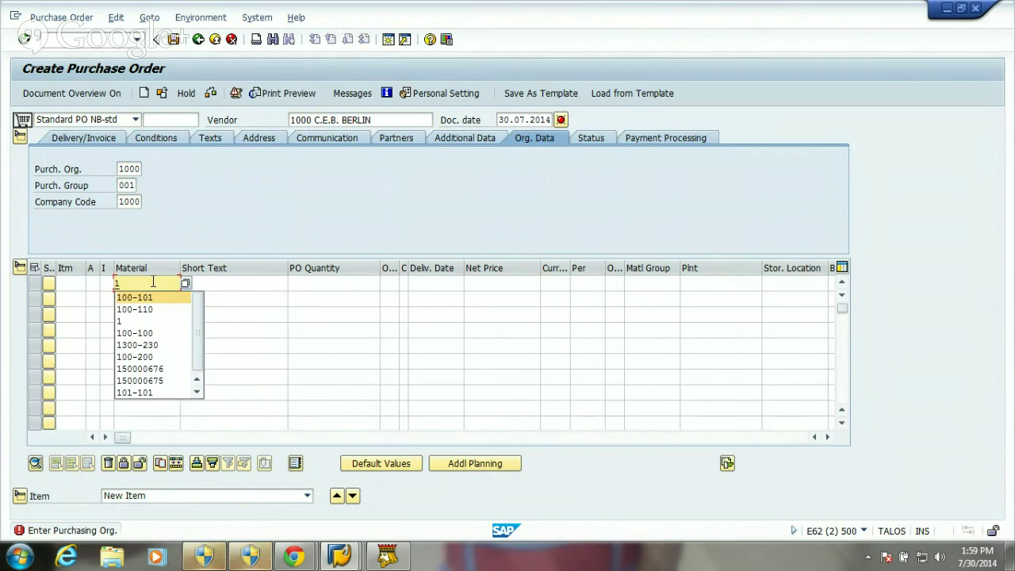
key("Return")
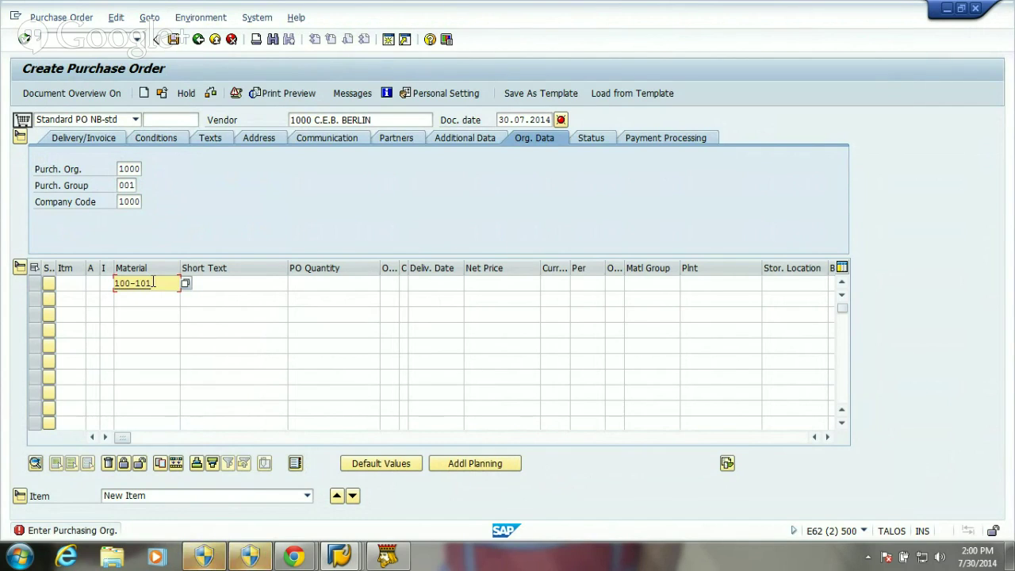
left_click(357, 282)
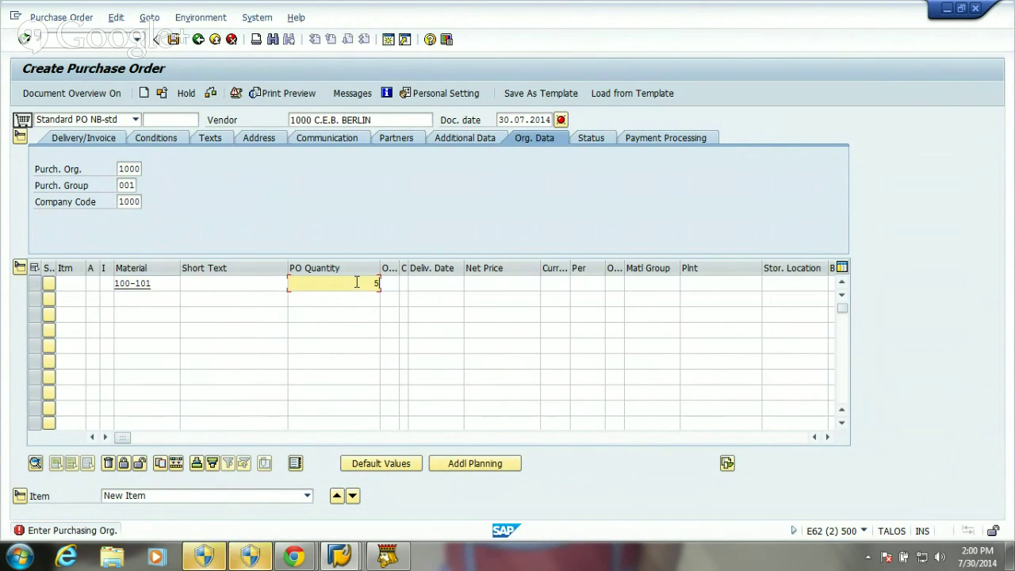
left_click(716, 281)
type("1000")
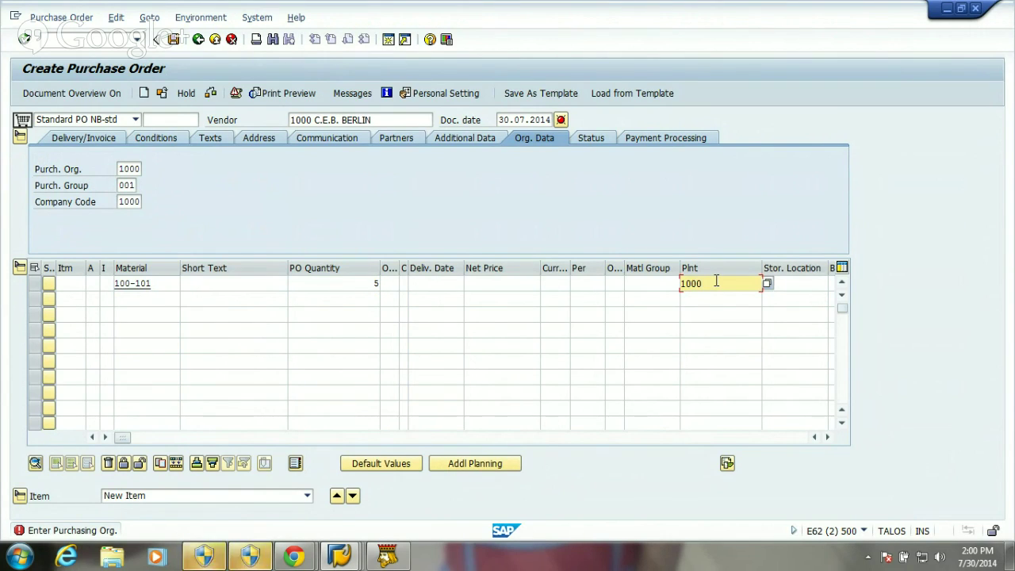
key("Return")
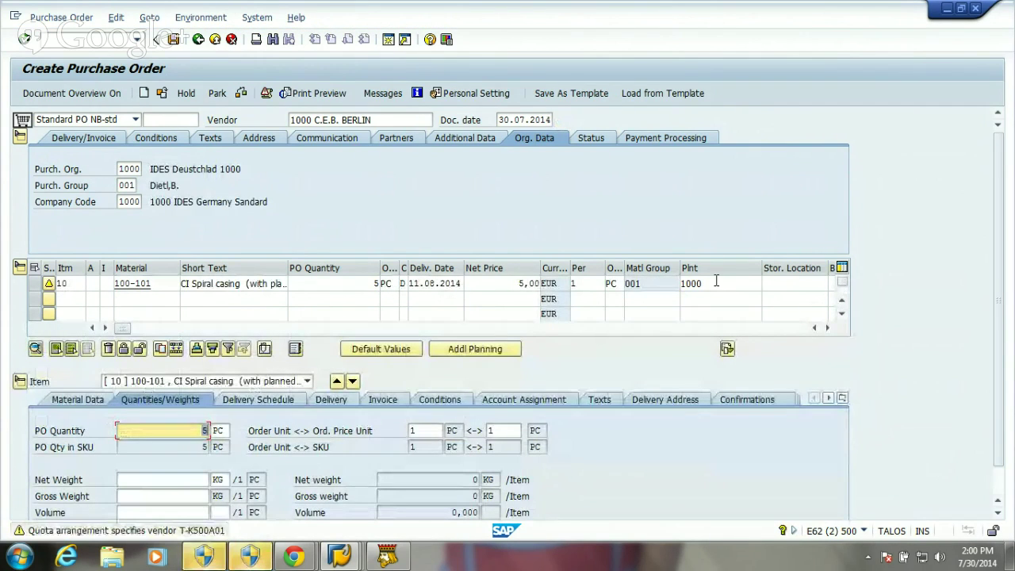
Display the item's conditions and compare its pricing elements and amounts with the KMPR01 control data in the other session.
left_click(444, 400)
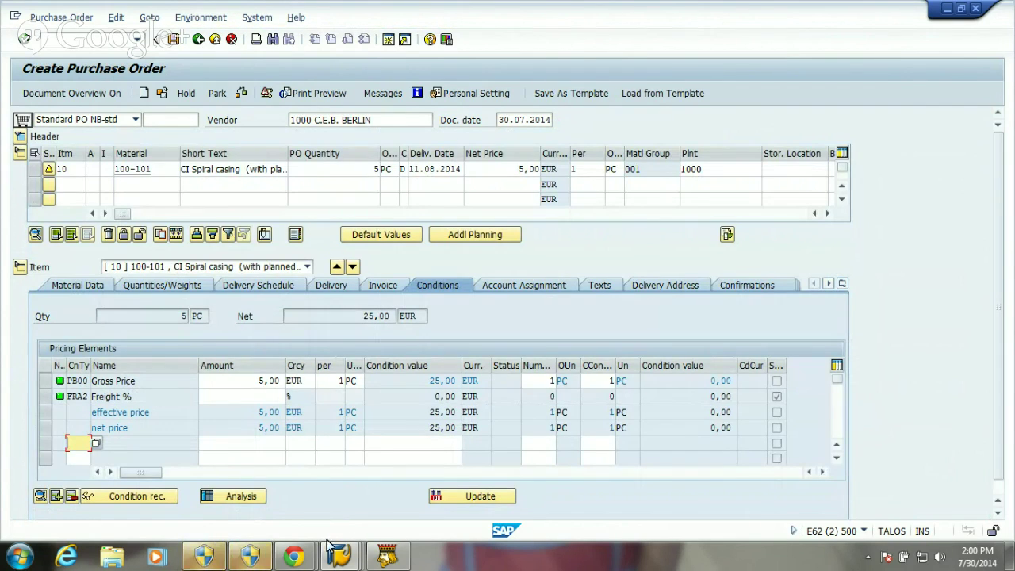
mouse_move(341, 558)
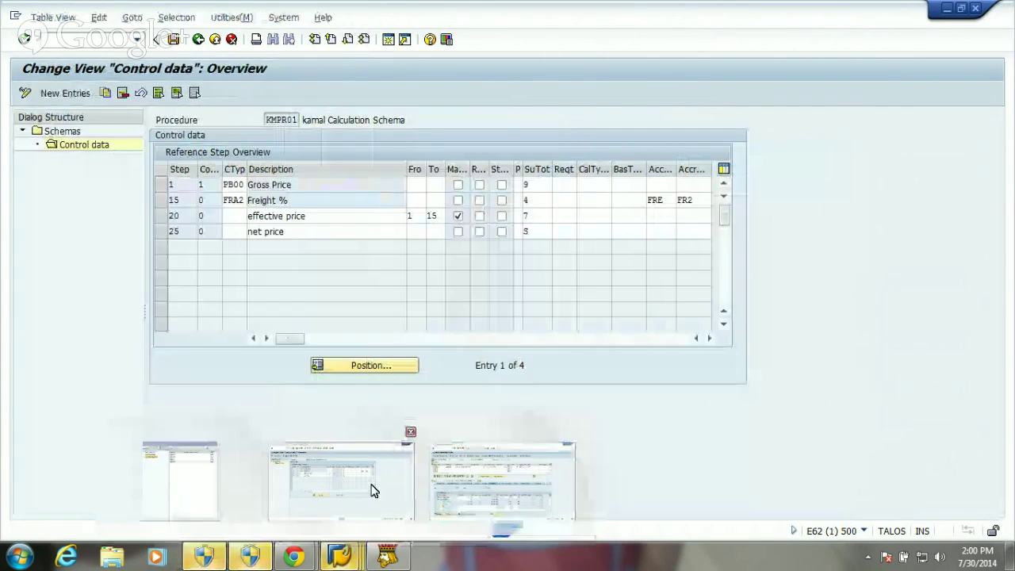
left_click(374, 491)
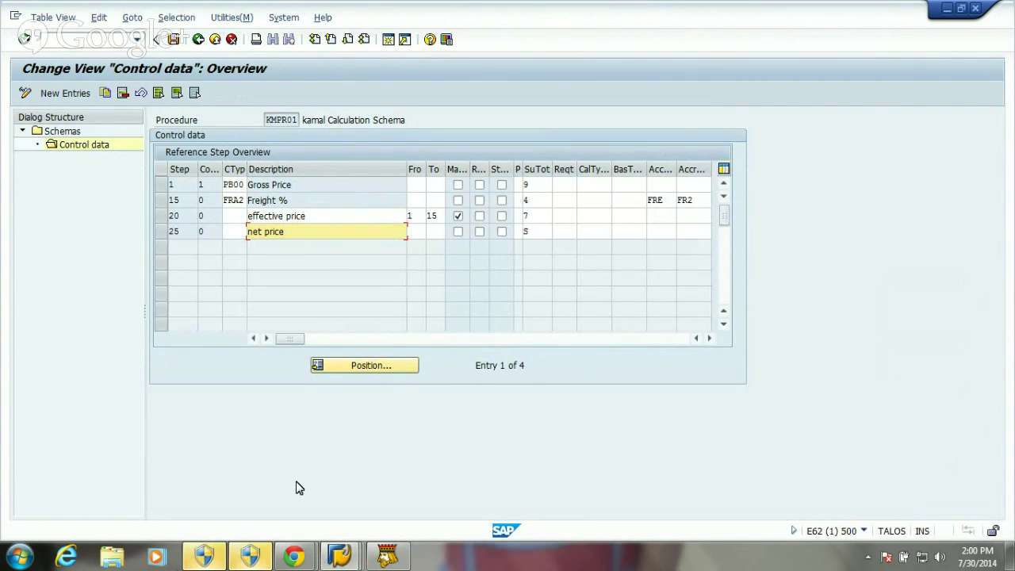
mouse_move(358, 564)
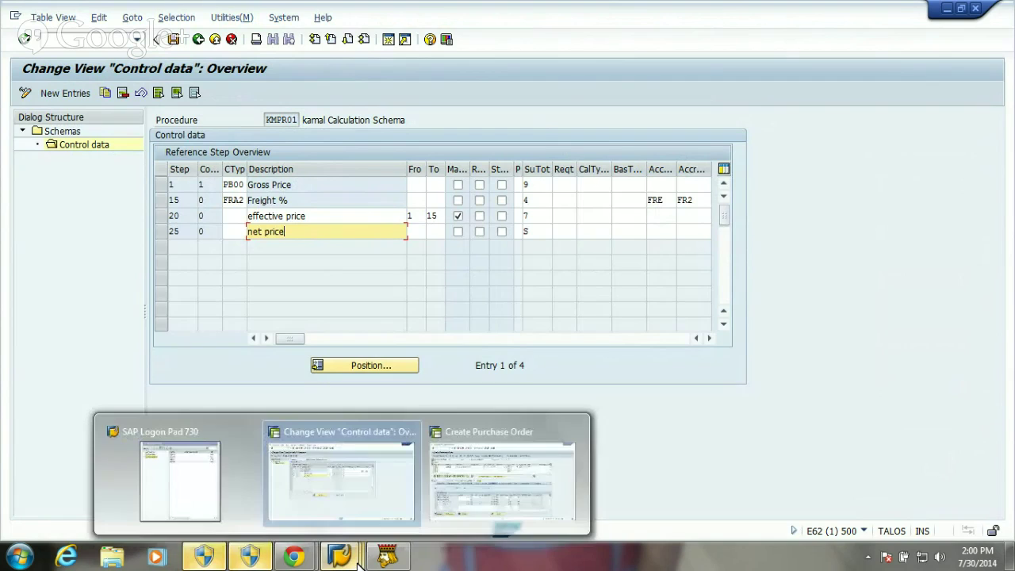
left_click(476, 494)
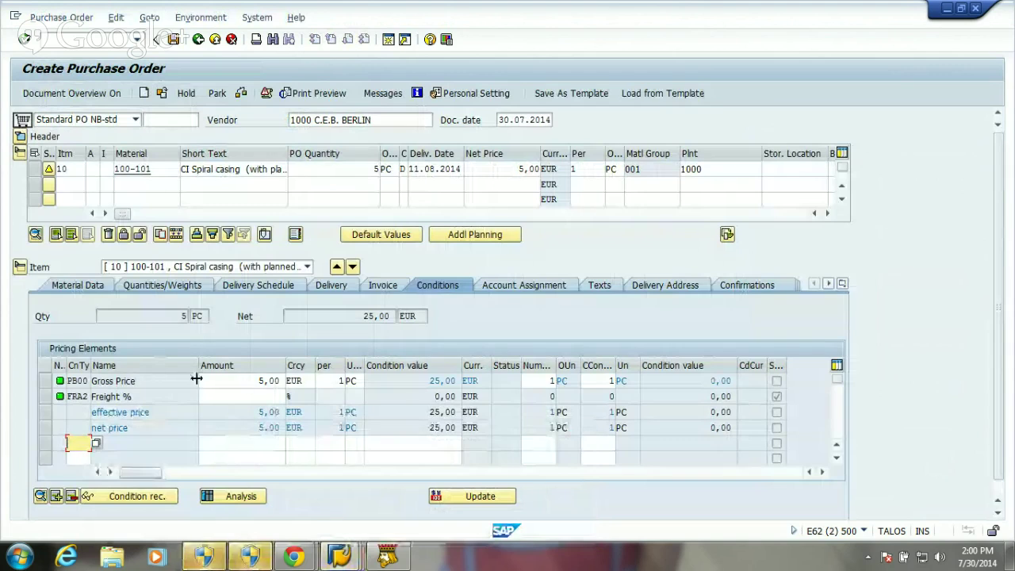
left_click(250, 382)
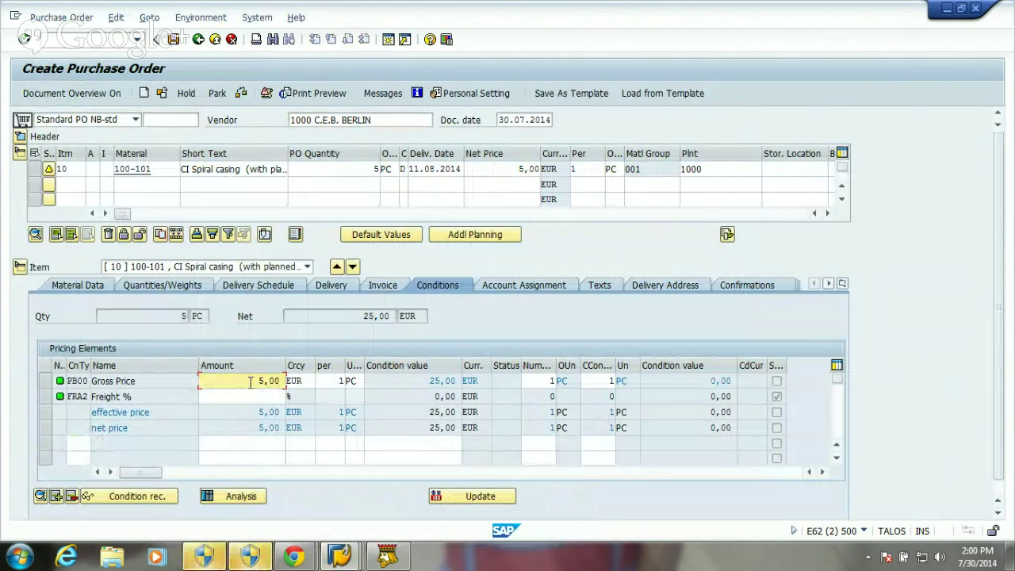
left_click(255, 414)
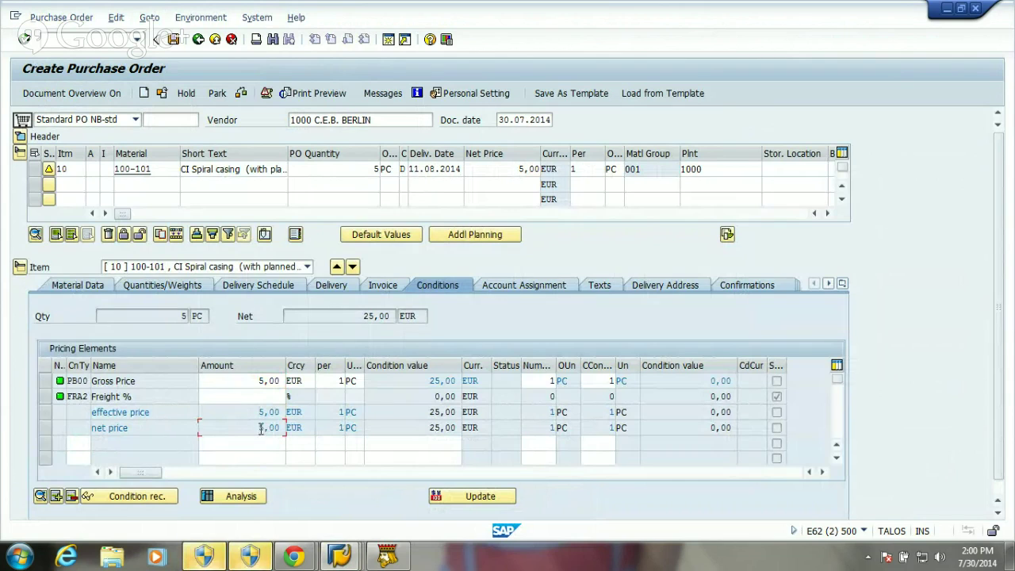
Locate the info record number assigned to item 10 in the item overview.
left_click(830, 214)
left_click(830, 214)
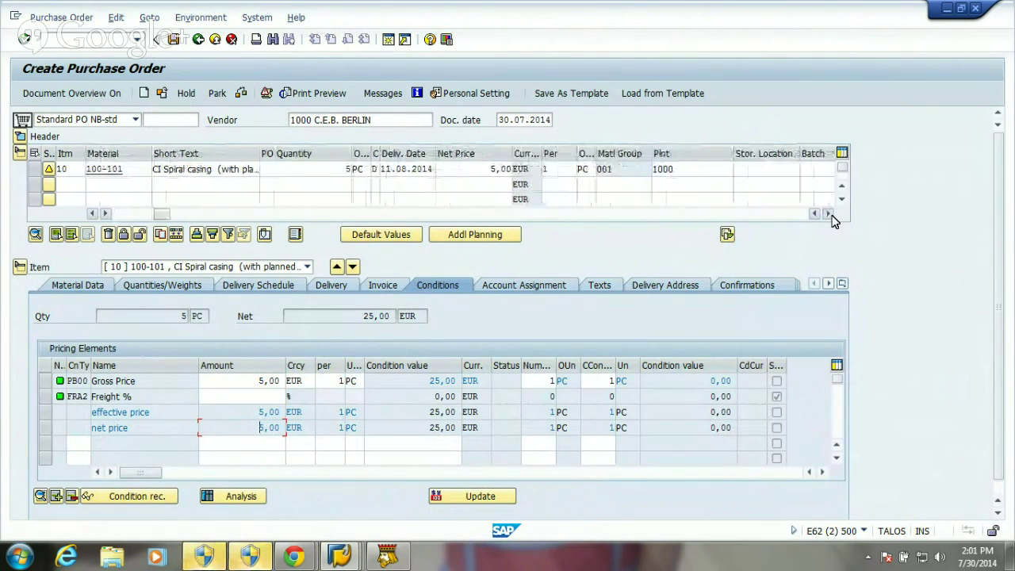
left_click(829, 214)
left_click(829, 214)
left_click(829, 214)
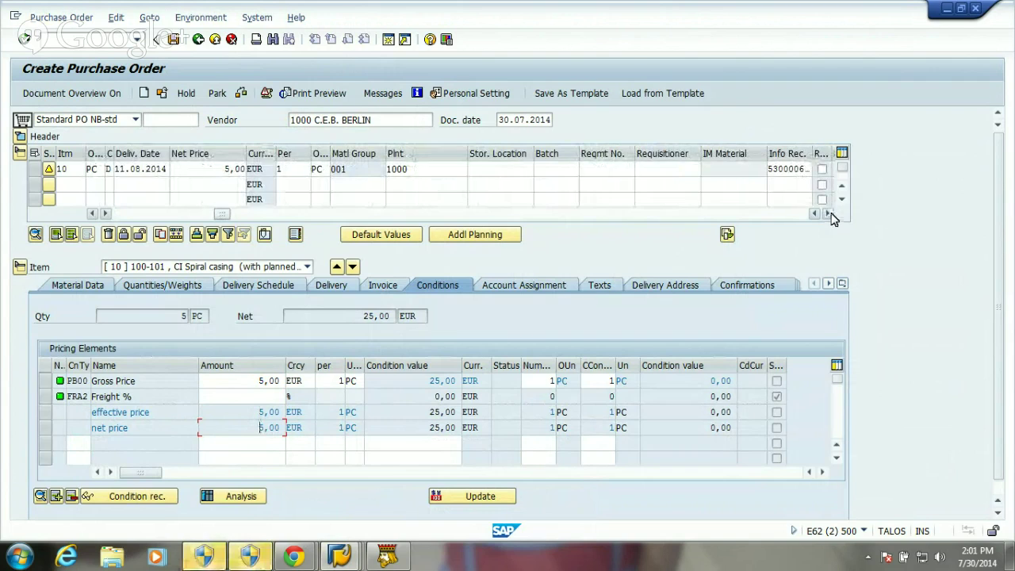
left_click(794, 169)
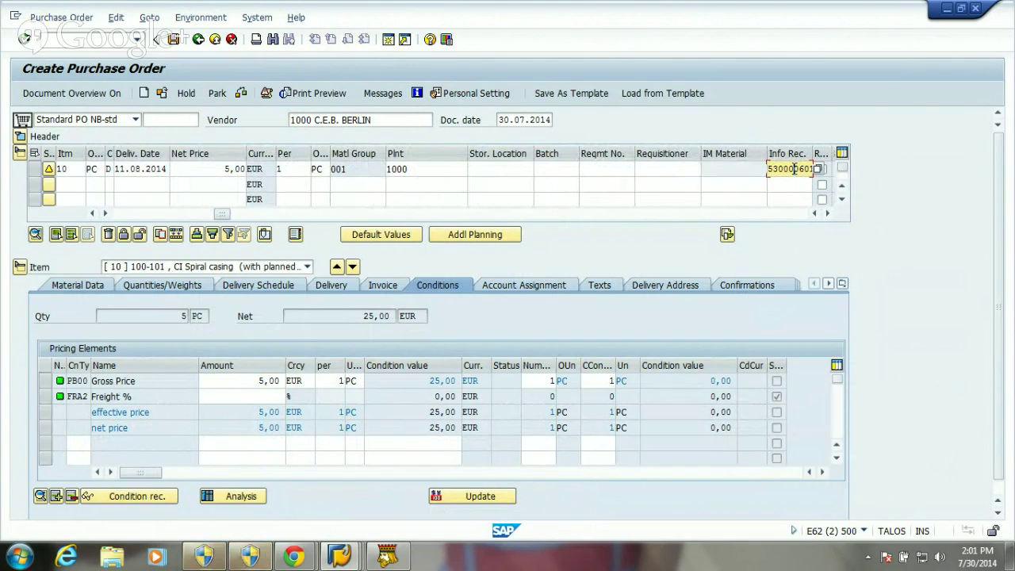
Display item 10's info record to review its vendor, material, material group and purchasing organization, and examine its gross price condition PB00.
key("Return")
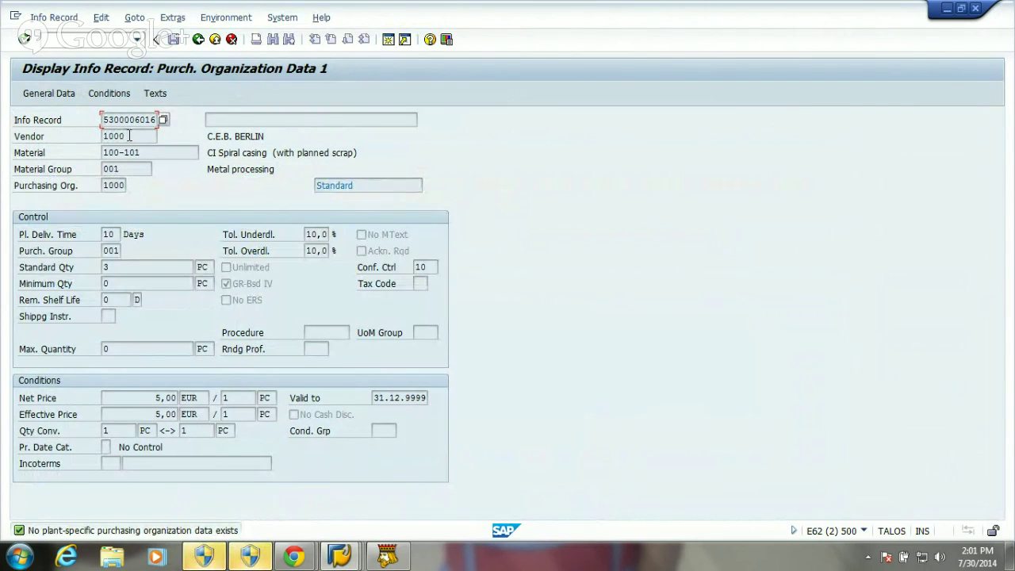
left_click(130, 135)
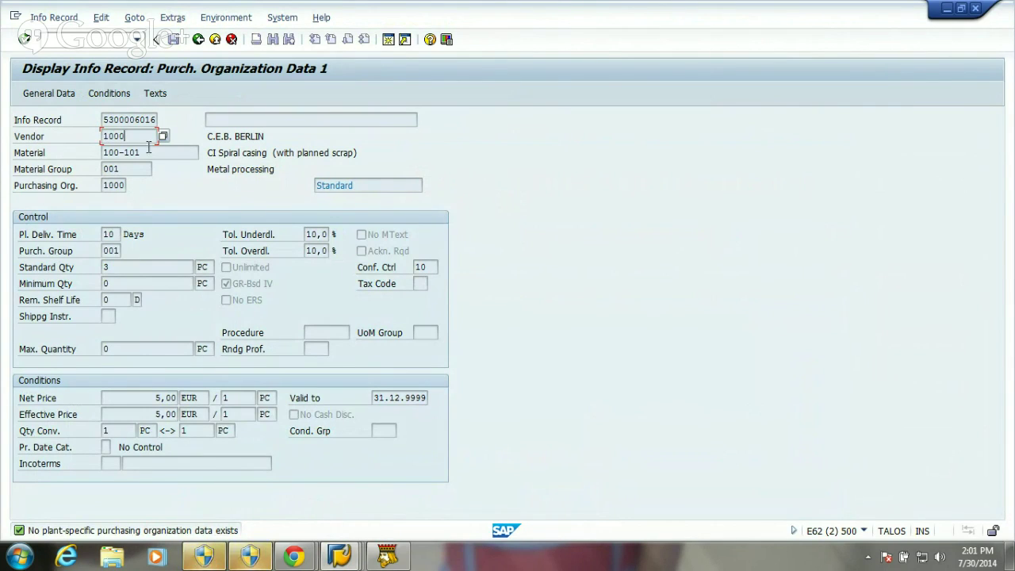
left_click(154, 153)
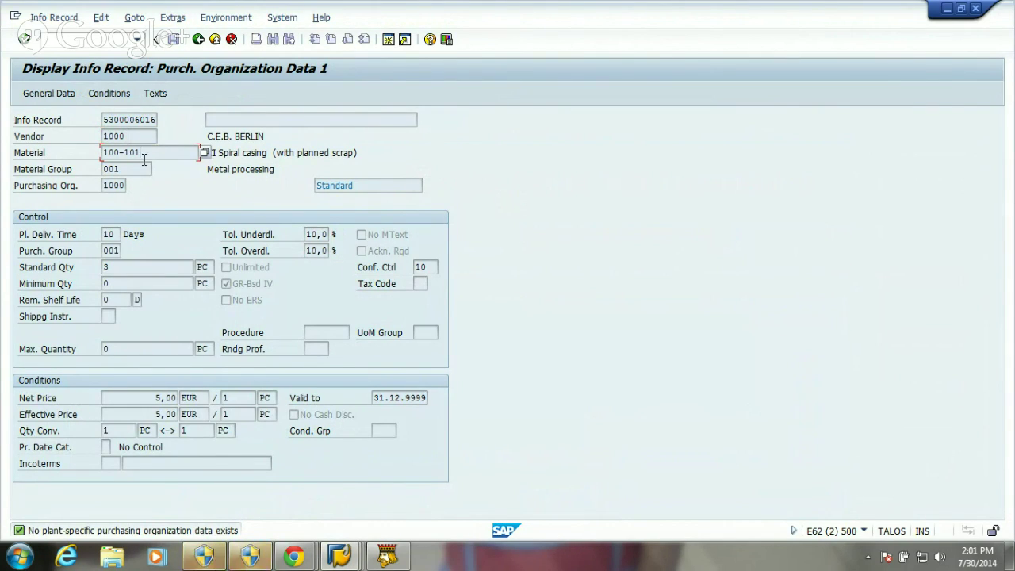
left_click(135, 168)
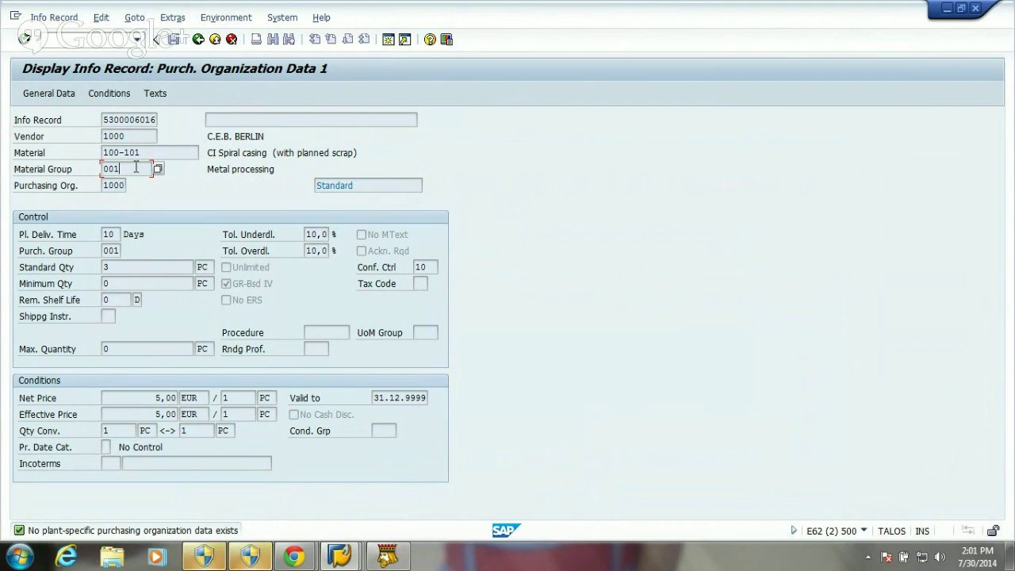
left_click(111, 185)
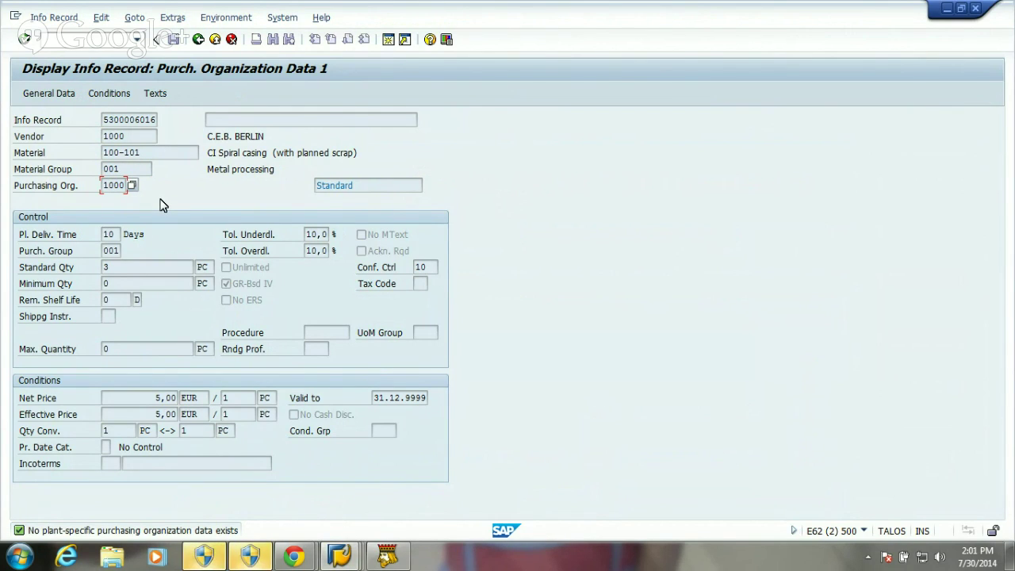
left_click(385, 185)
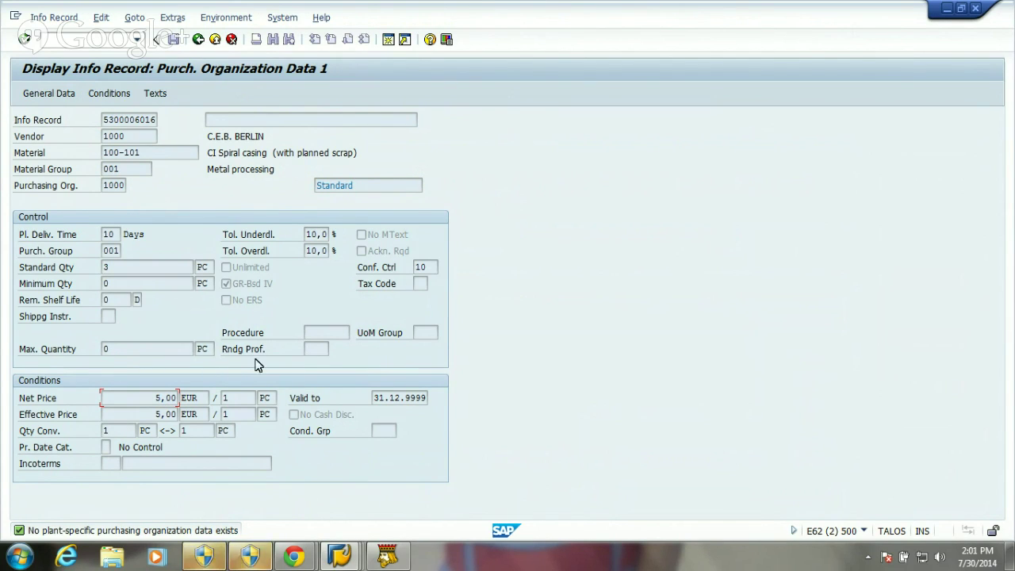
left_click(108, 94)
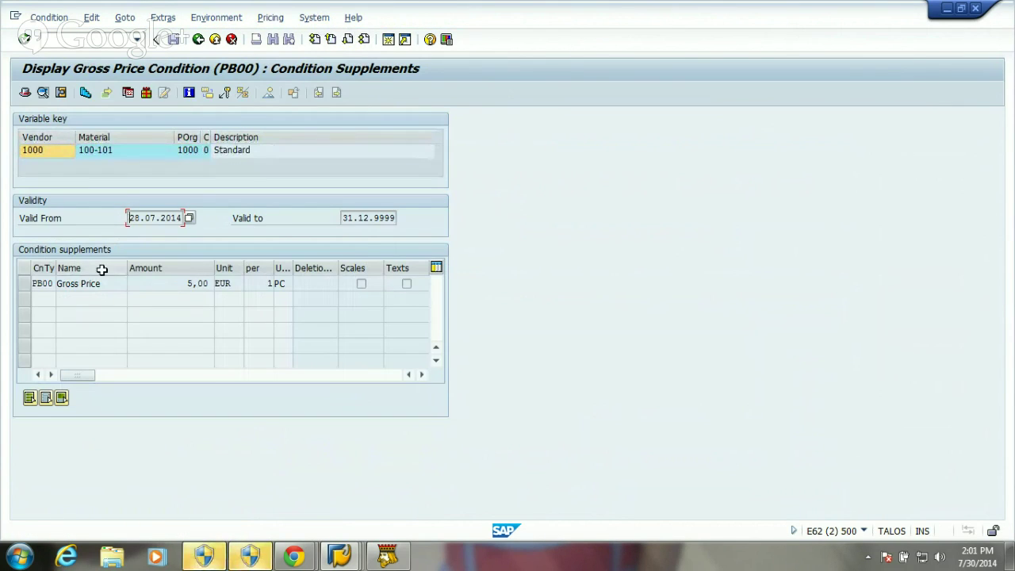
left_click(176, 283)
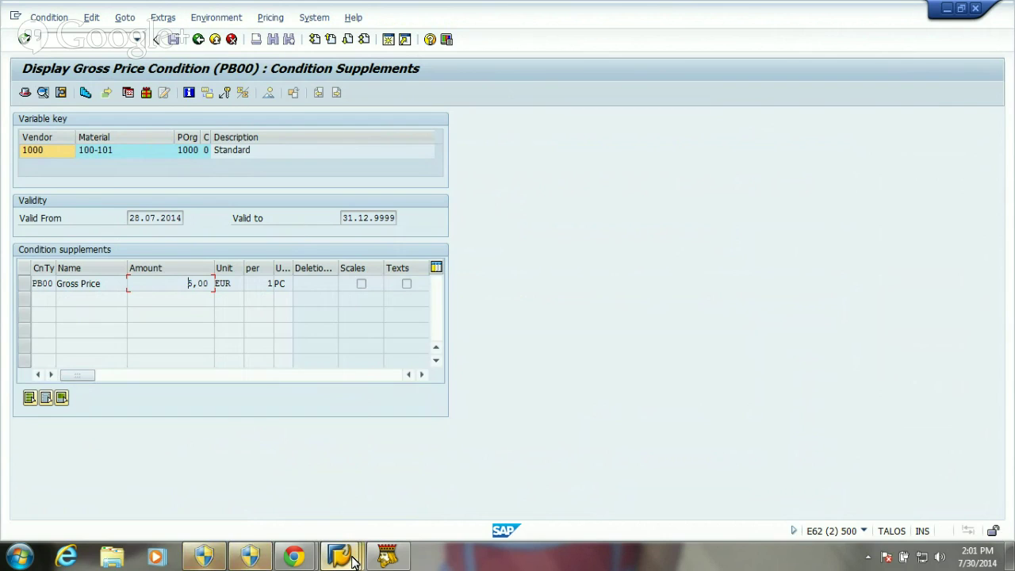
mouse_move(353, 562)
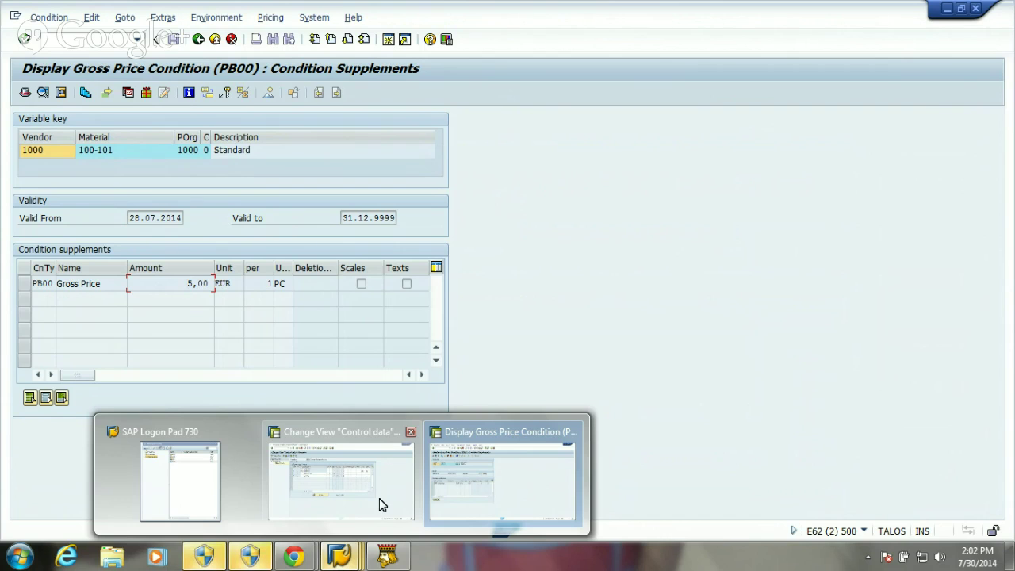
mouse_move(293, 555)
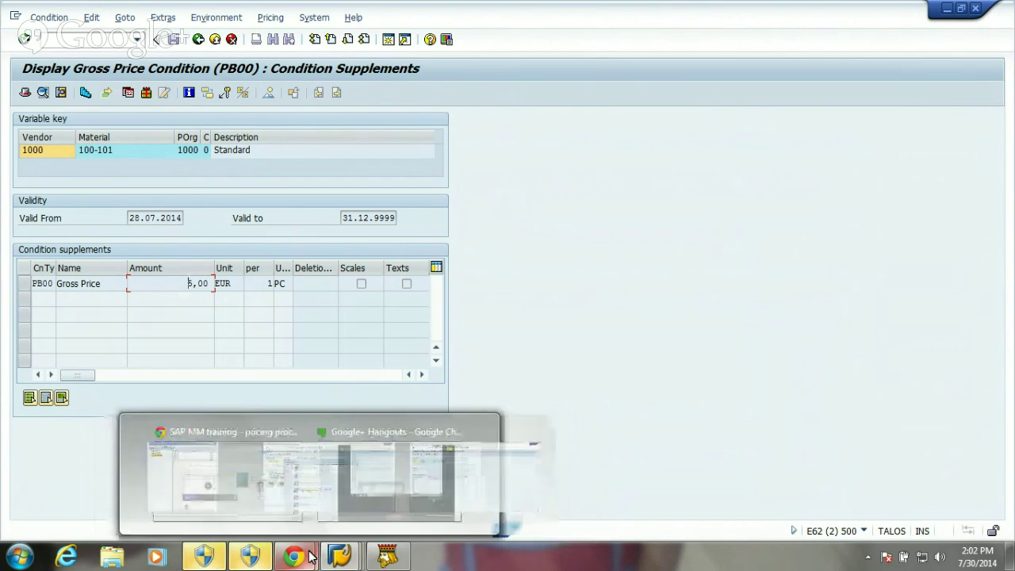
left_click(379, 481)
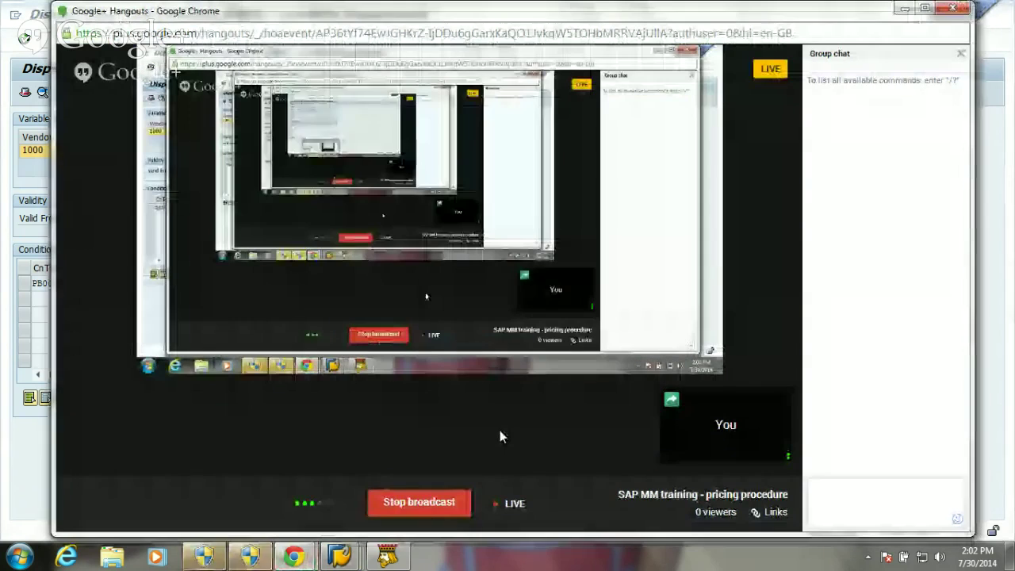
mouse_move(424, 502)
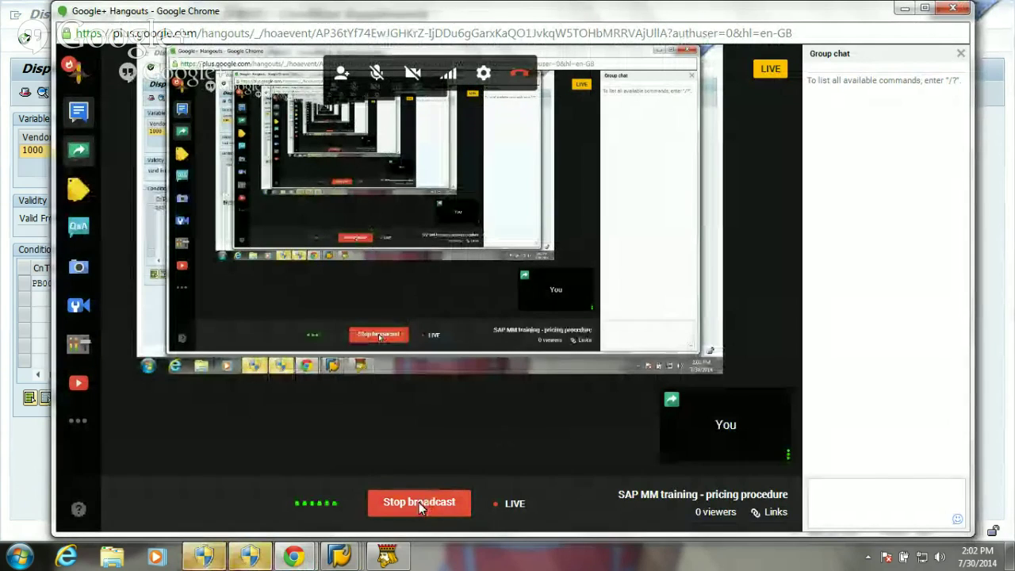
left_click(419, 502)
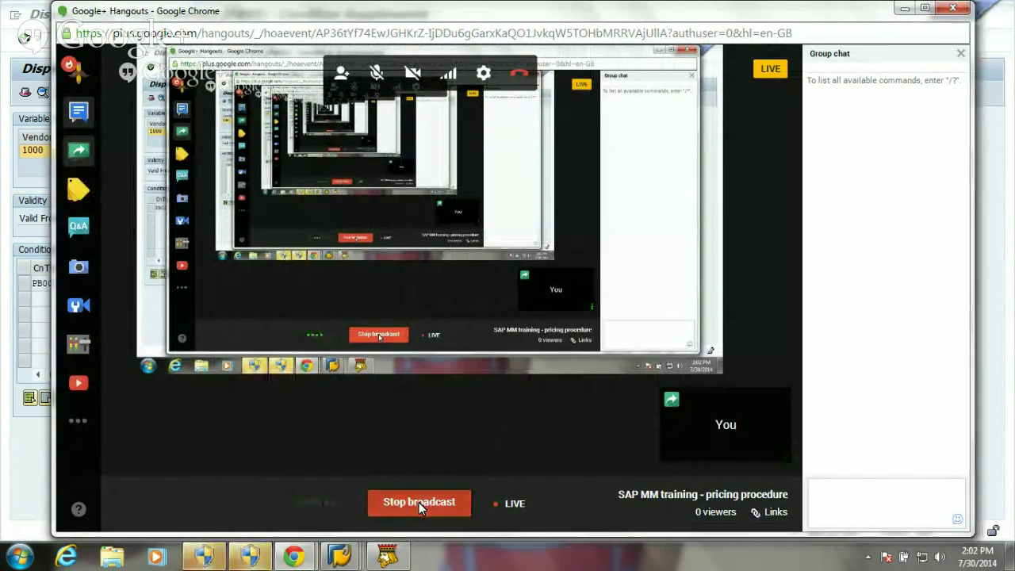